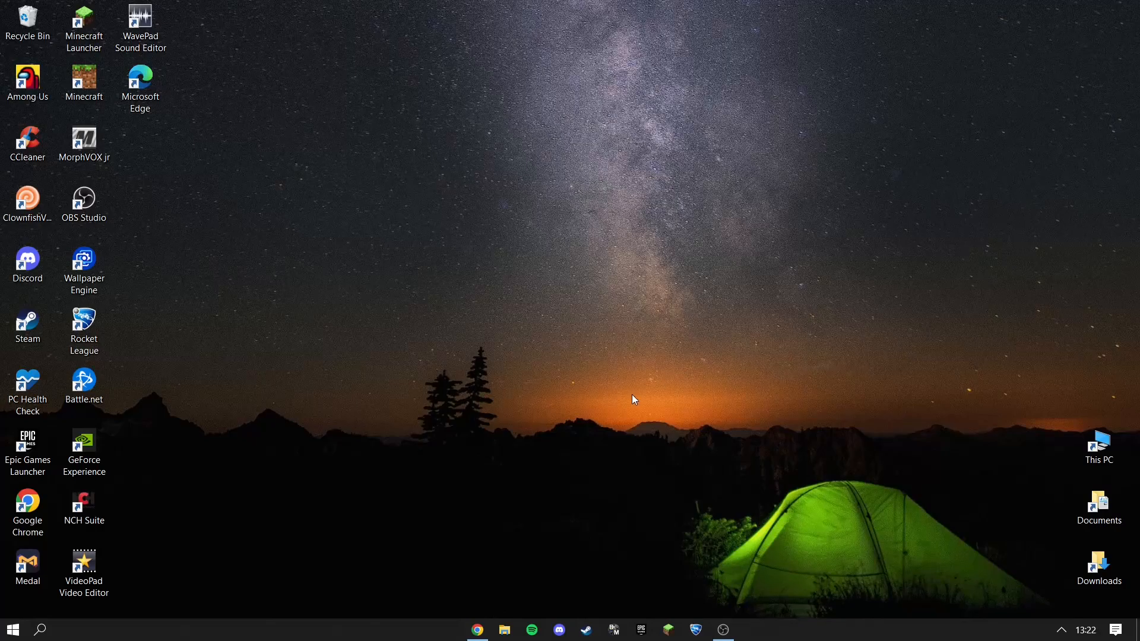
# Step: Switch to Chrome, search Google for photopea and open the Photopea online photo editor
pyautogui.click(478, 629)
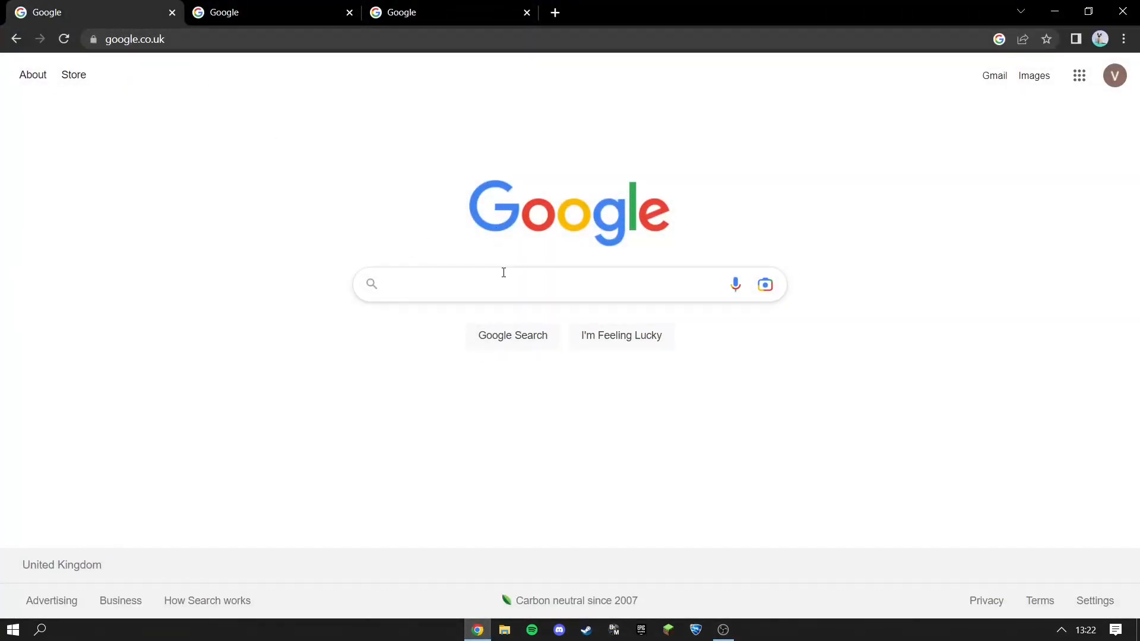
pyautogui.click(552, 282)
pyautogui.write('photopea')
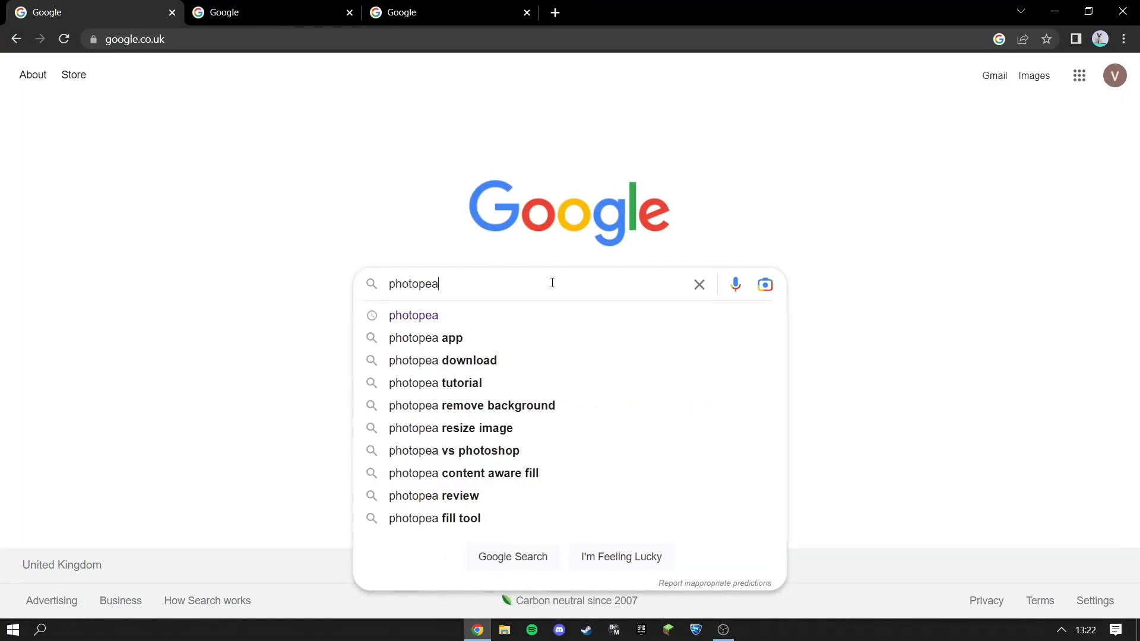
pyautogui.press('Return')
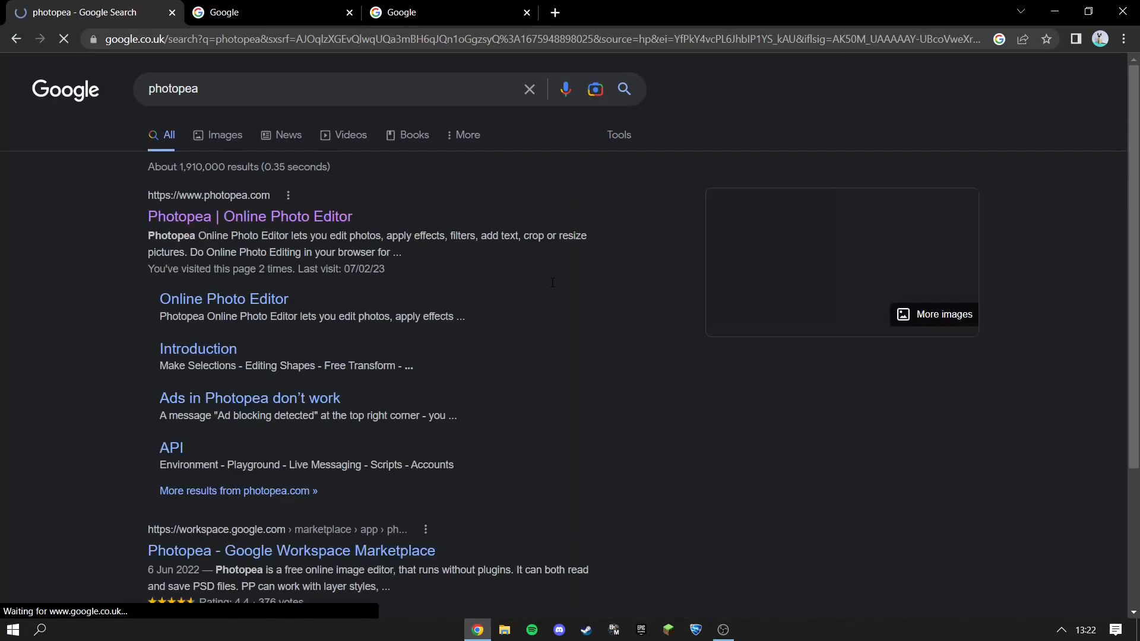
pyautogui.click(244, 226)
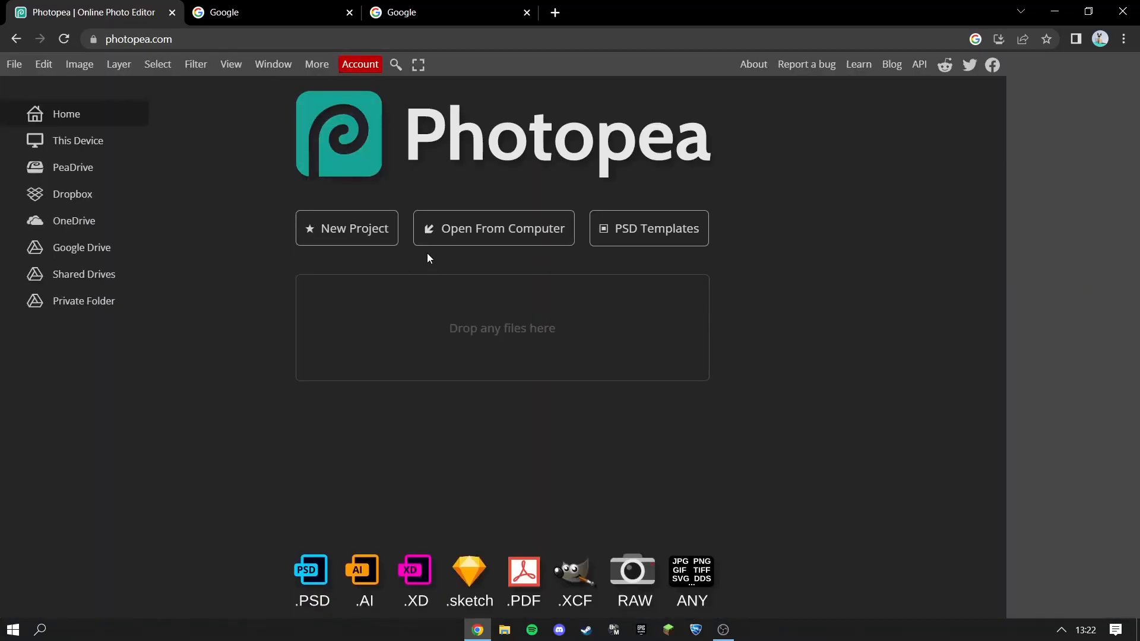
# Step: Create a new project from the Youtube Profile preset, 800 x 800 px with a white background
pyautogui.click(351, 237)
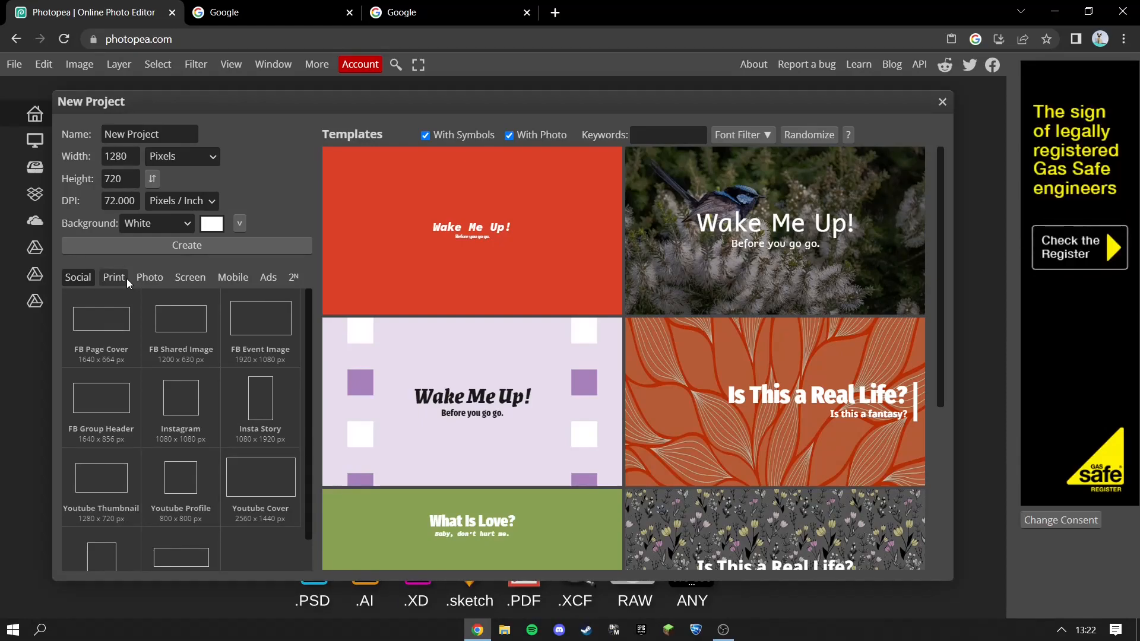
pyautogui.scroll(-2, 178, 421)
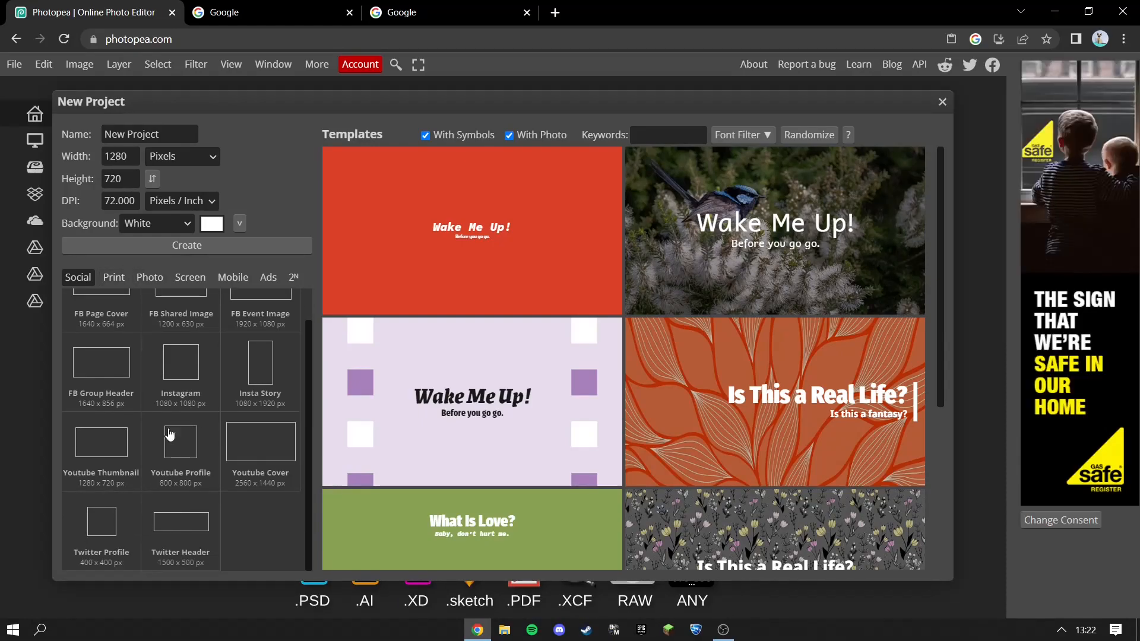
pyautogui.click(197, 463)
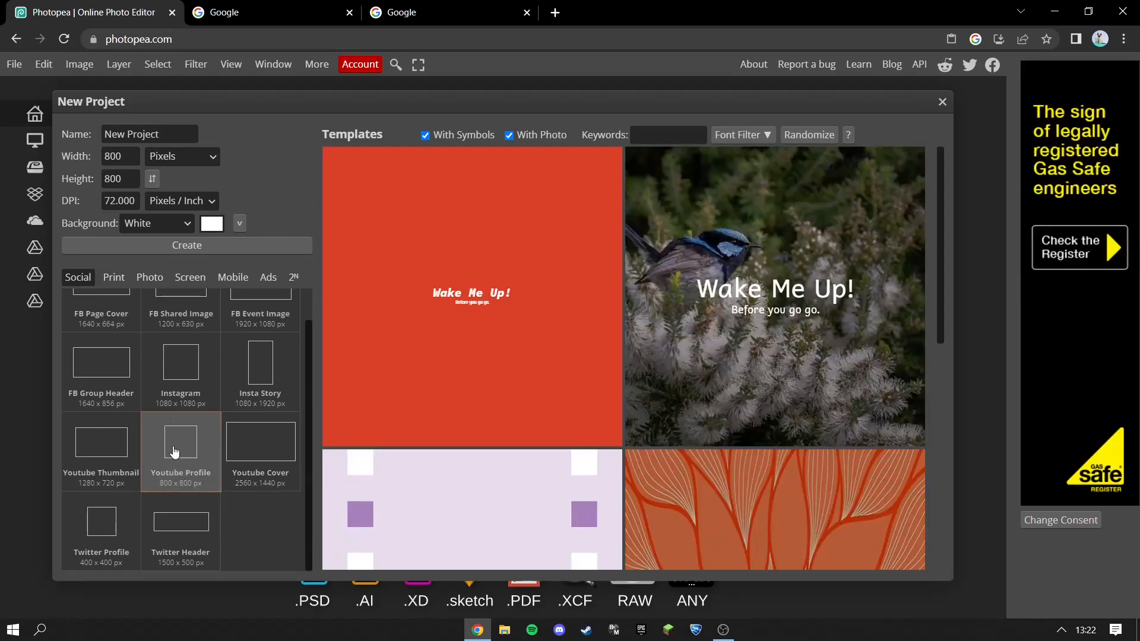
pyautogui.scroll(2, 174, 452)
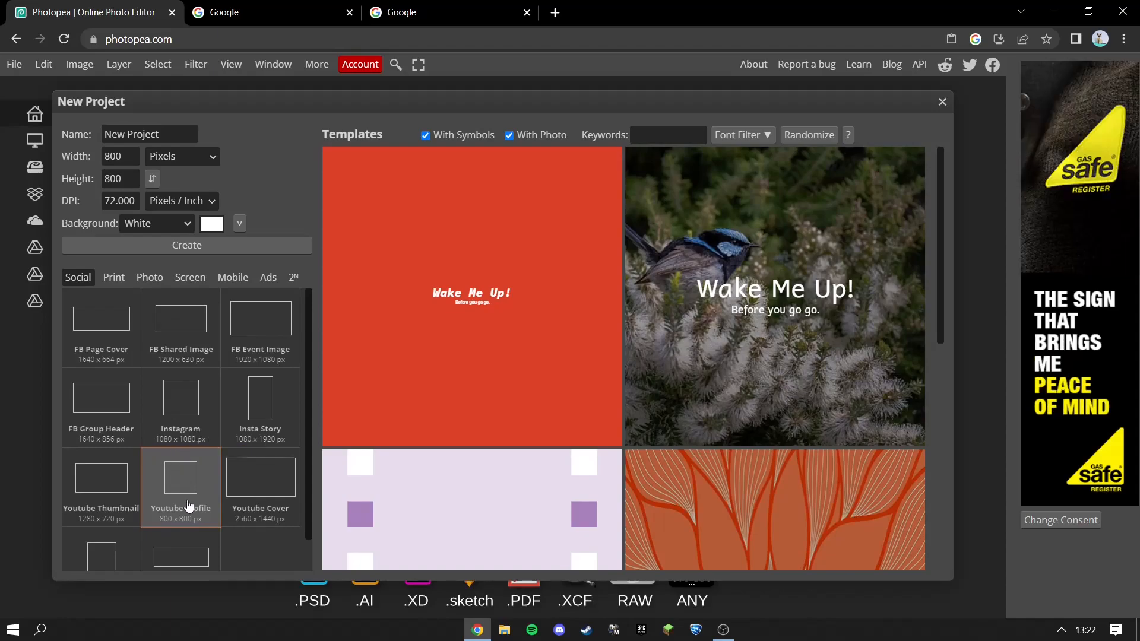
pyautogui.scroll(-2, 193, 513)
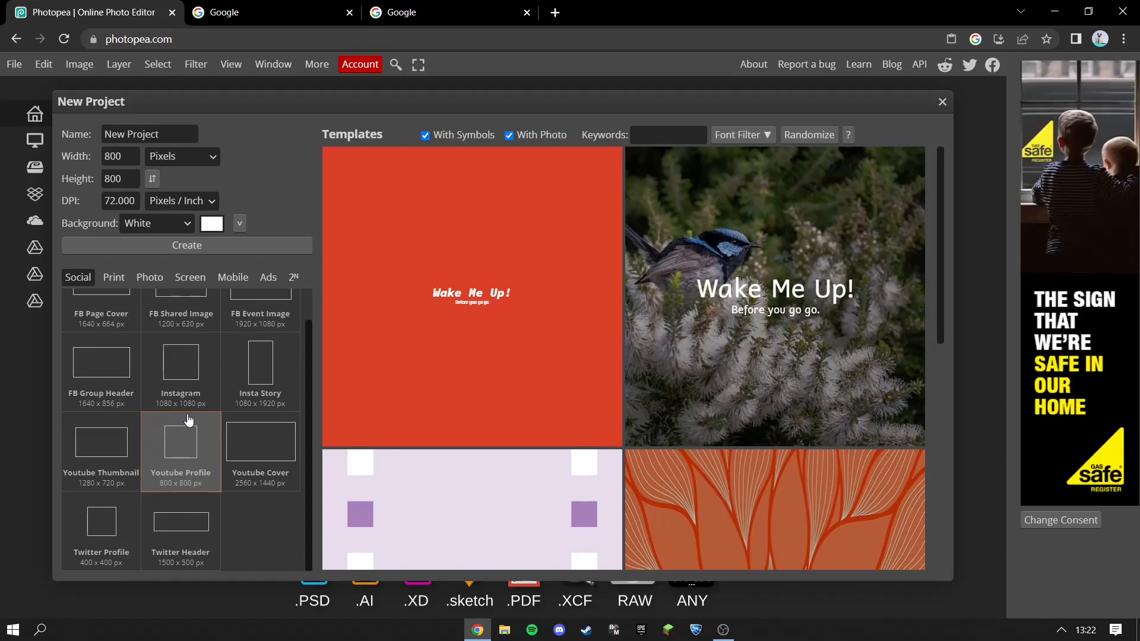
pyautogui.click(190, 253)
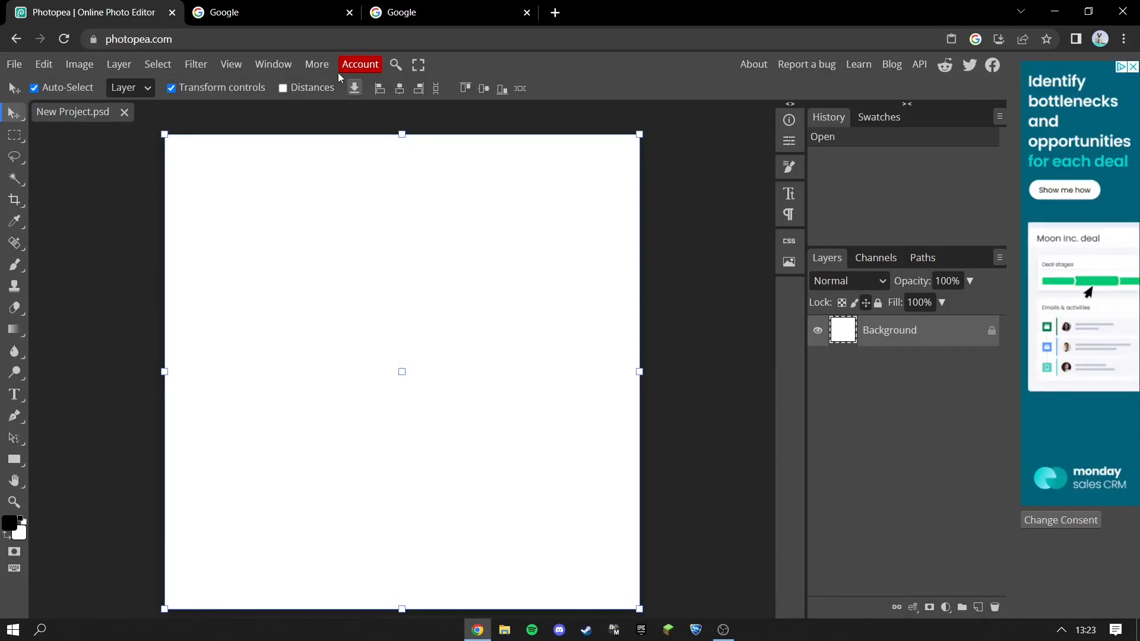
# Step: Search Google Images for "teddy bear clip art png" in the second browser tab
pyautogui.click(272, 11)
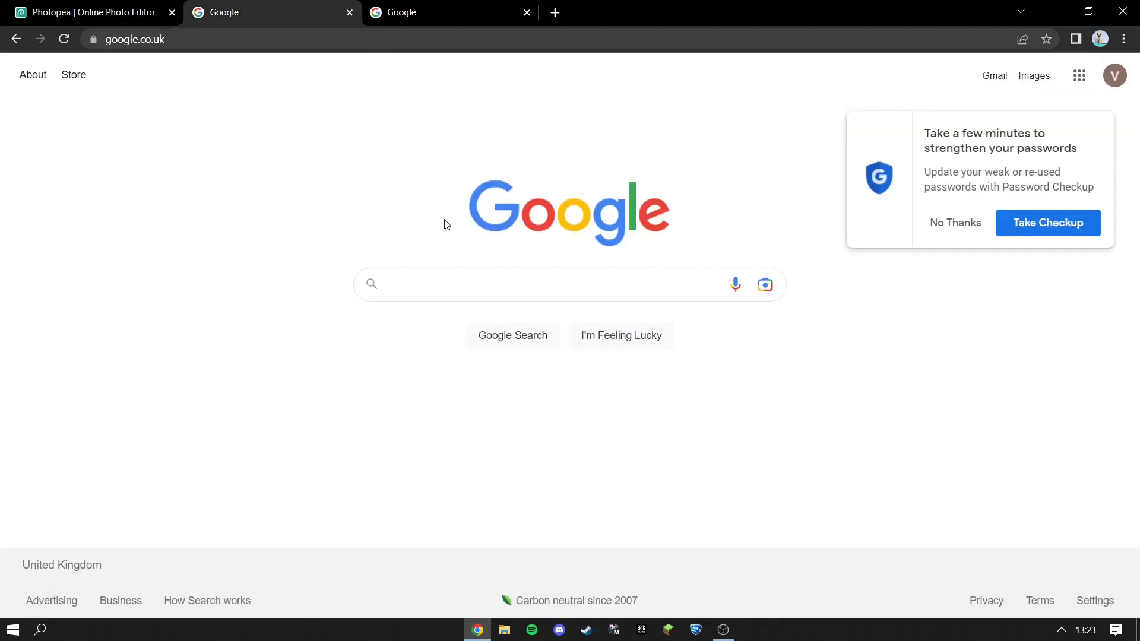
pyautogui.write('teddy')
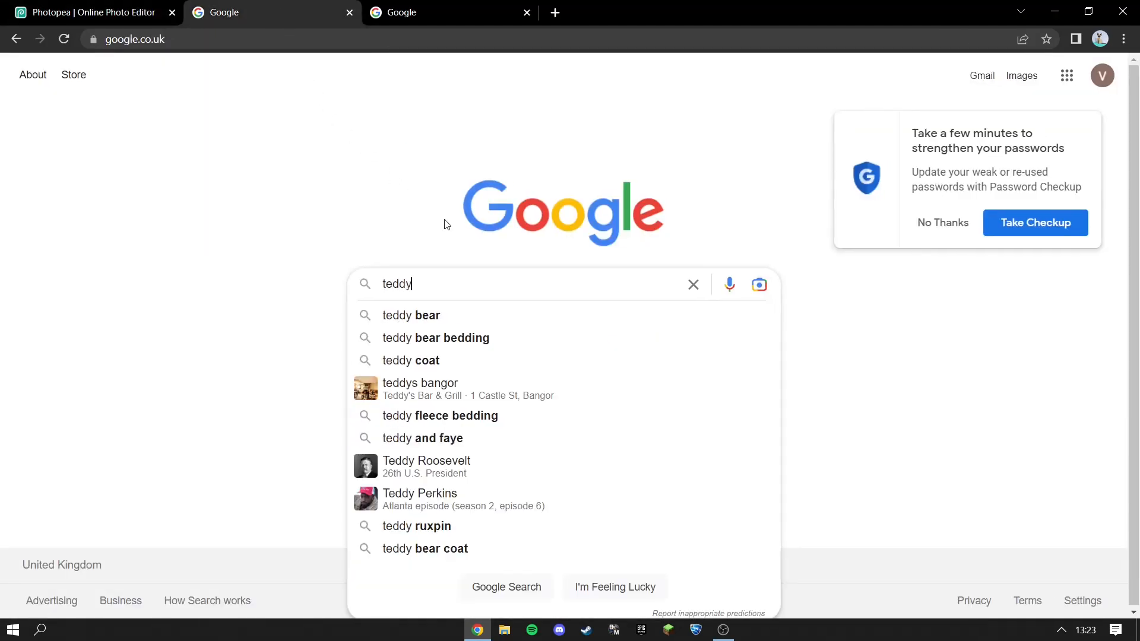
pyautogui.write(' bear clip art on')
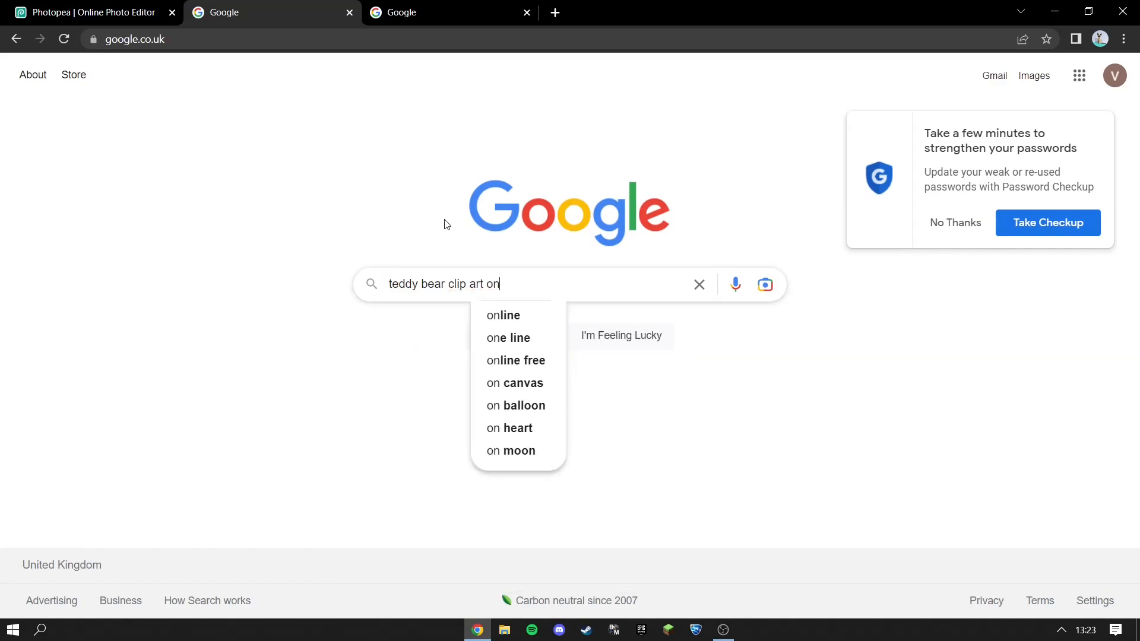
pyautogui.press('BackSpace')
pyautogui.press('BackSpace')
pyautogui.write('png')
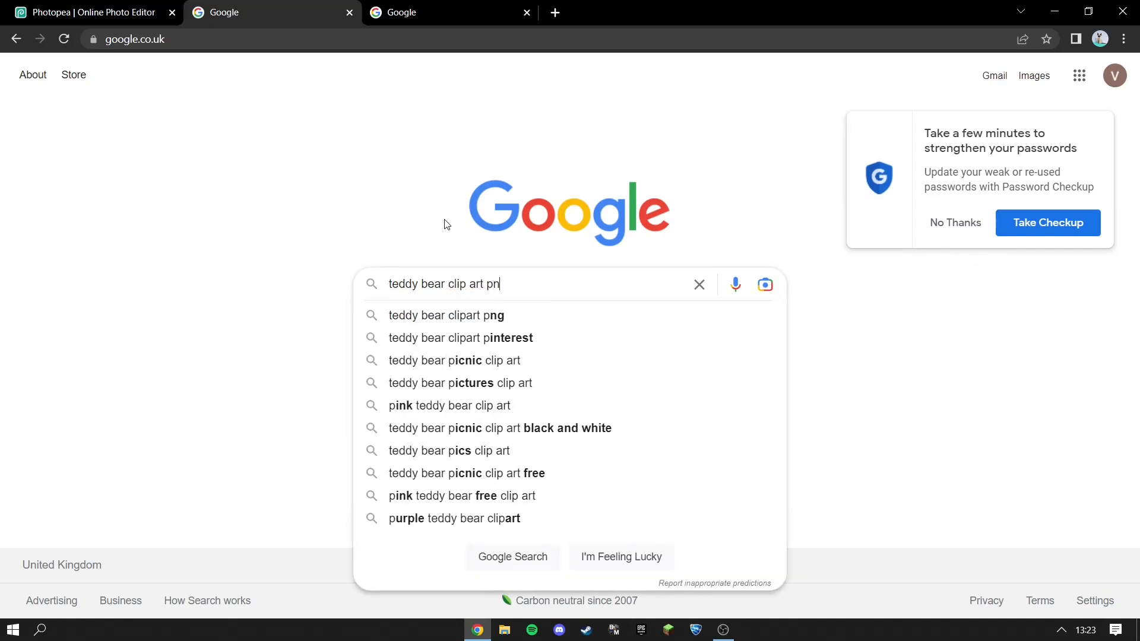
pyautogui.press('Return')
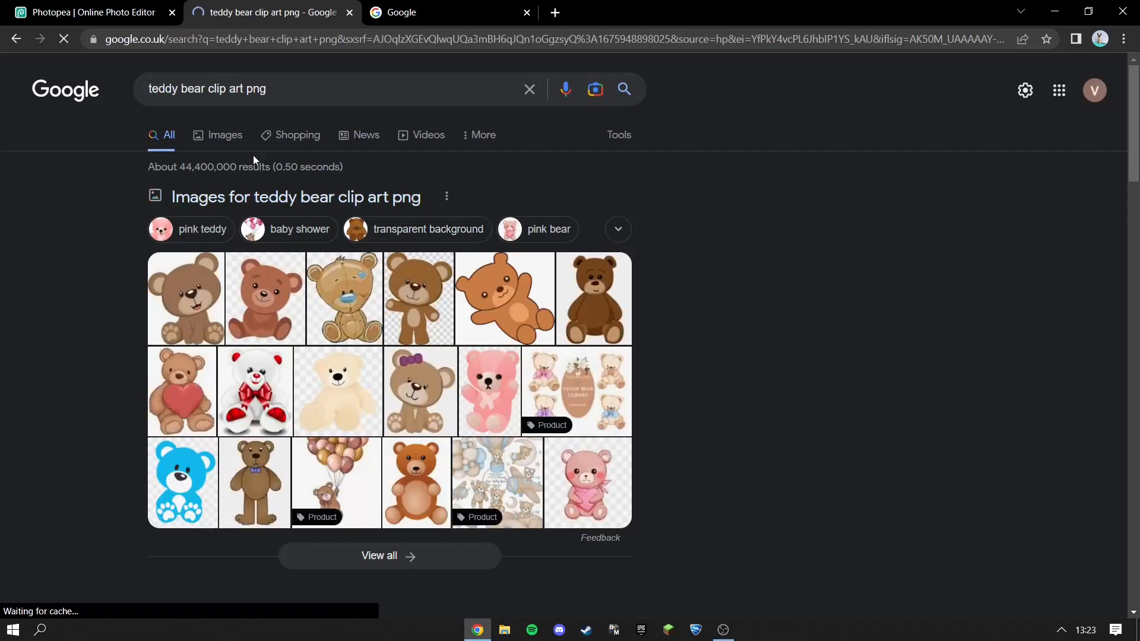
pyautogui.click(217, 136)
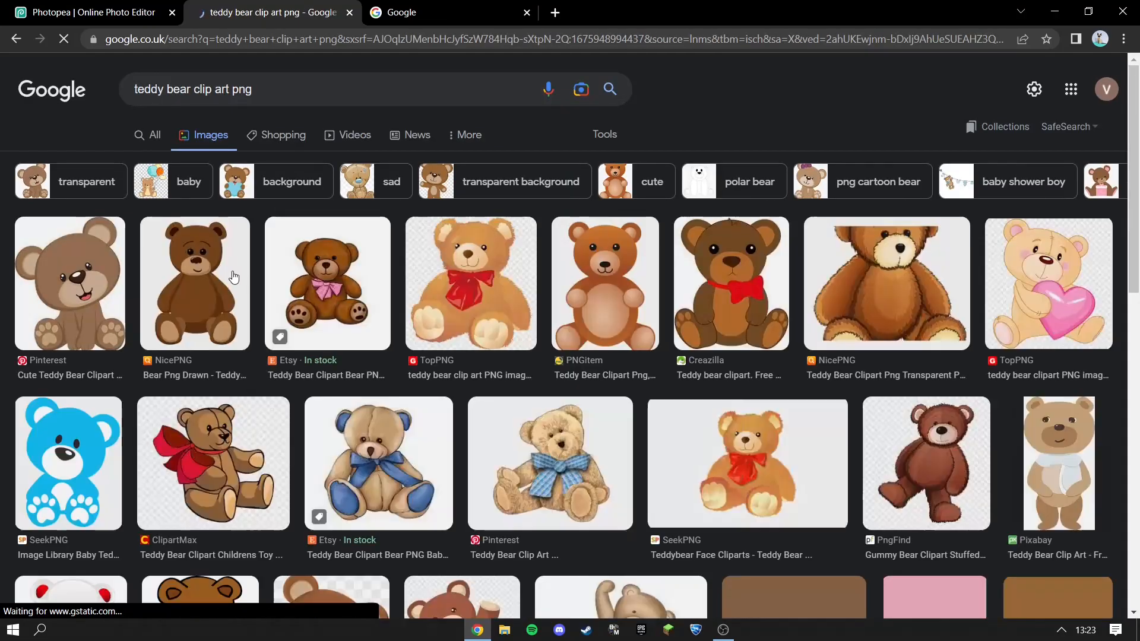
# Step: Copy the enlarged image of the first result, the brown head-tilted teddy bear, and paste it into the Photopea project
pyautogui.click(83, 295)
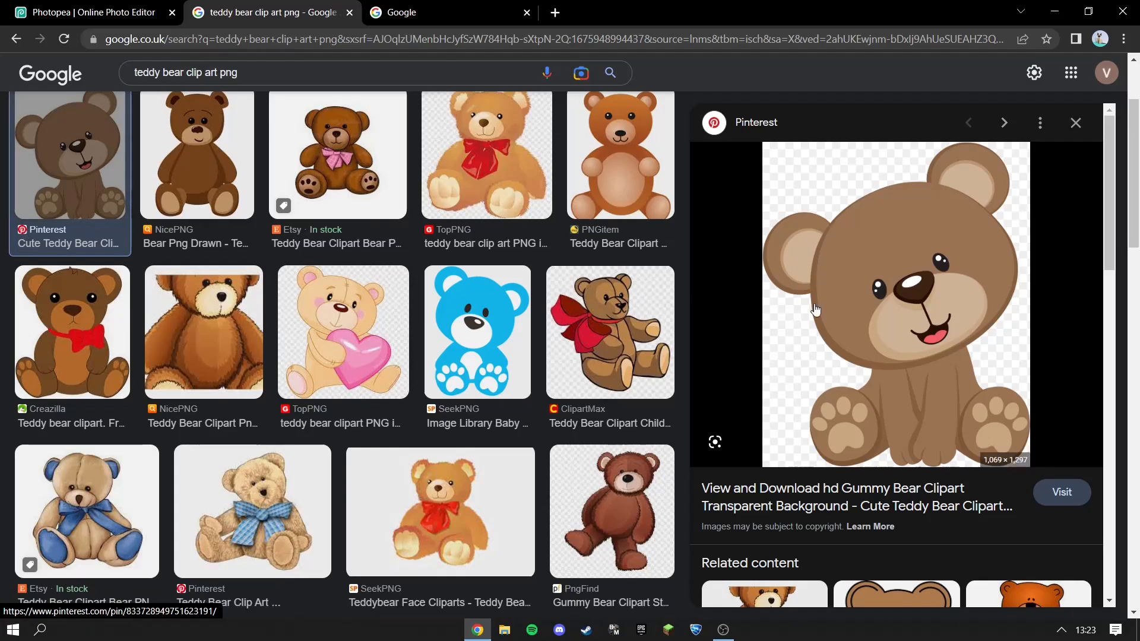
pyautogui.scroll(3, 789, 303)
pyautogui.rightClick(850, 330)
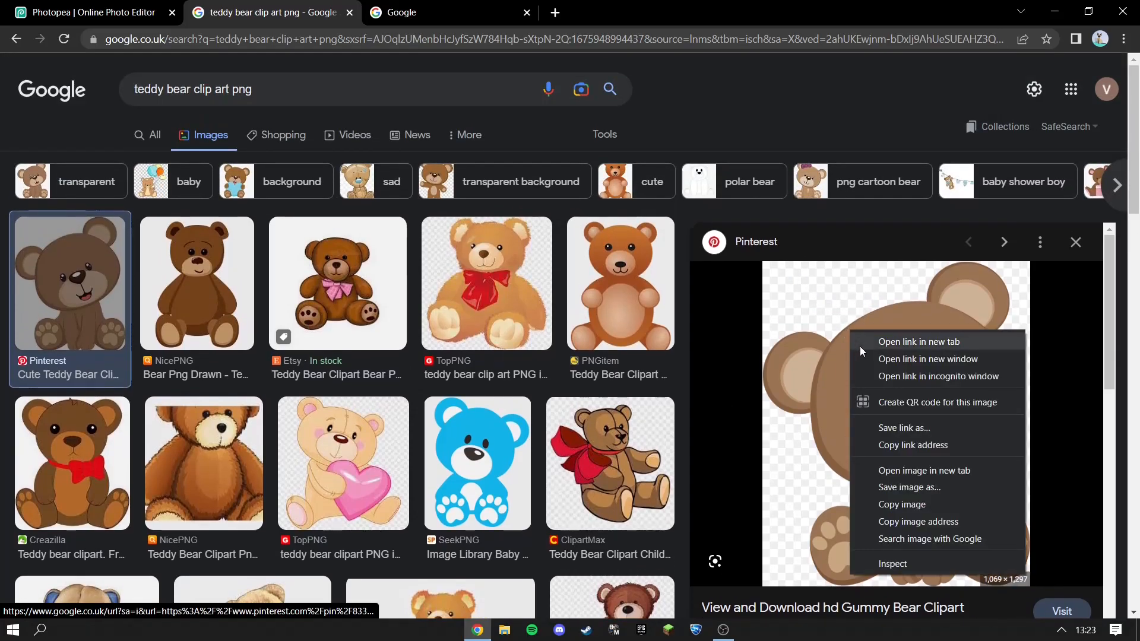
pyautogui.click(912, 505)
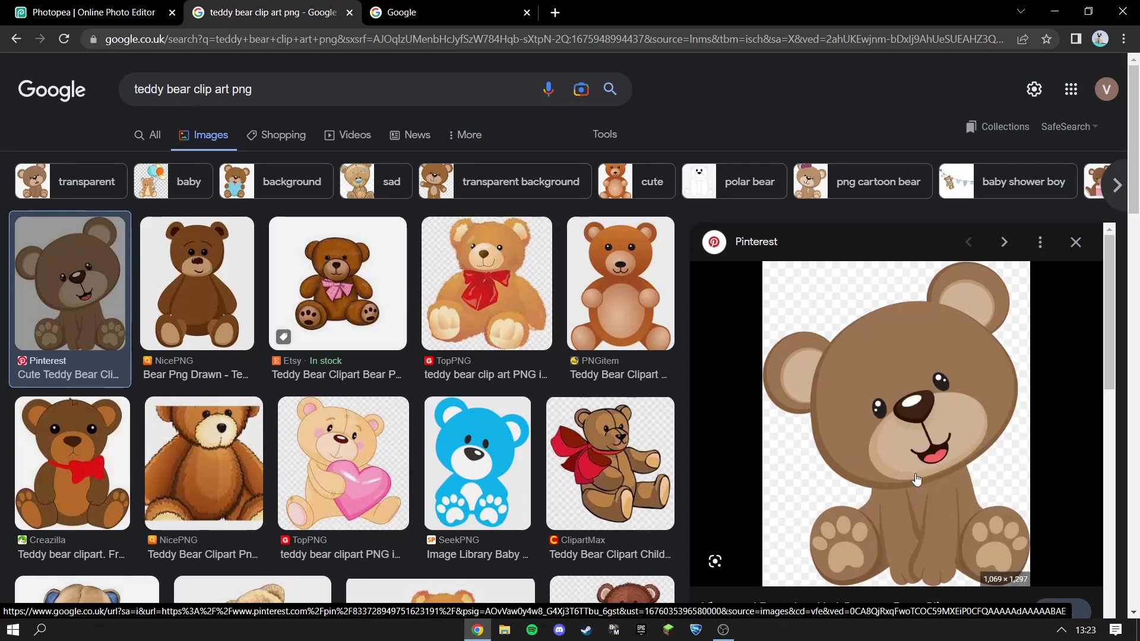
pyautogui.click(128, 8)
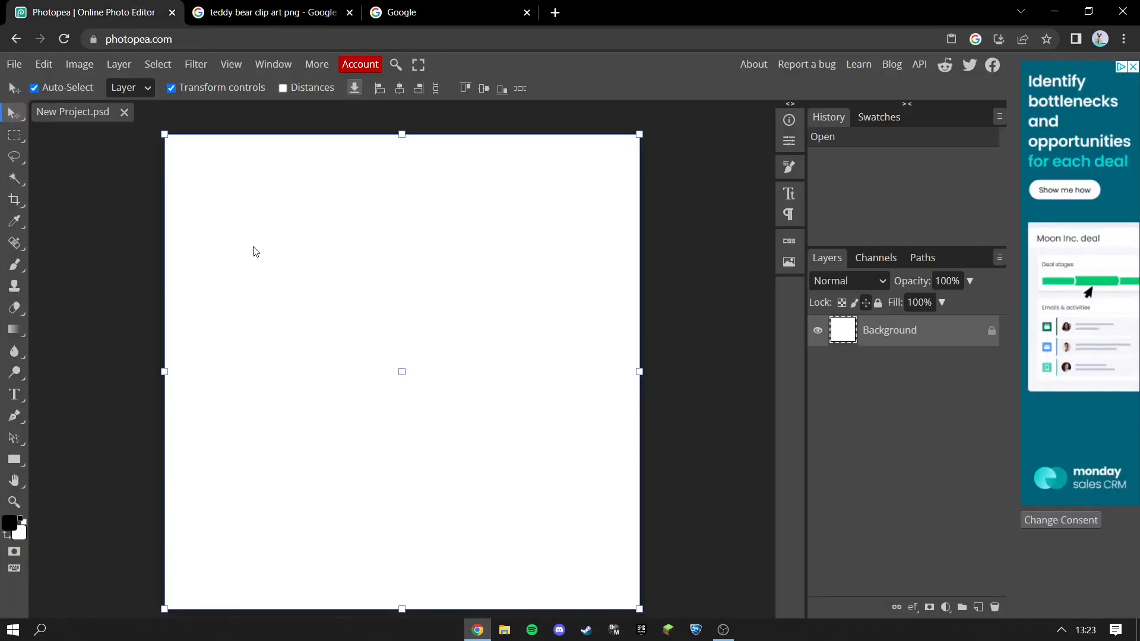
pyautogui.hotkey('ctrl', 'v')
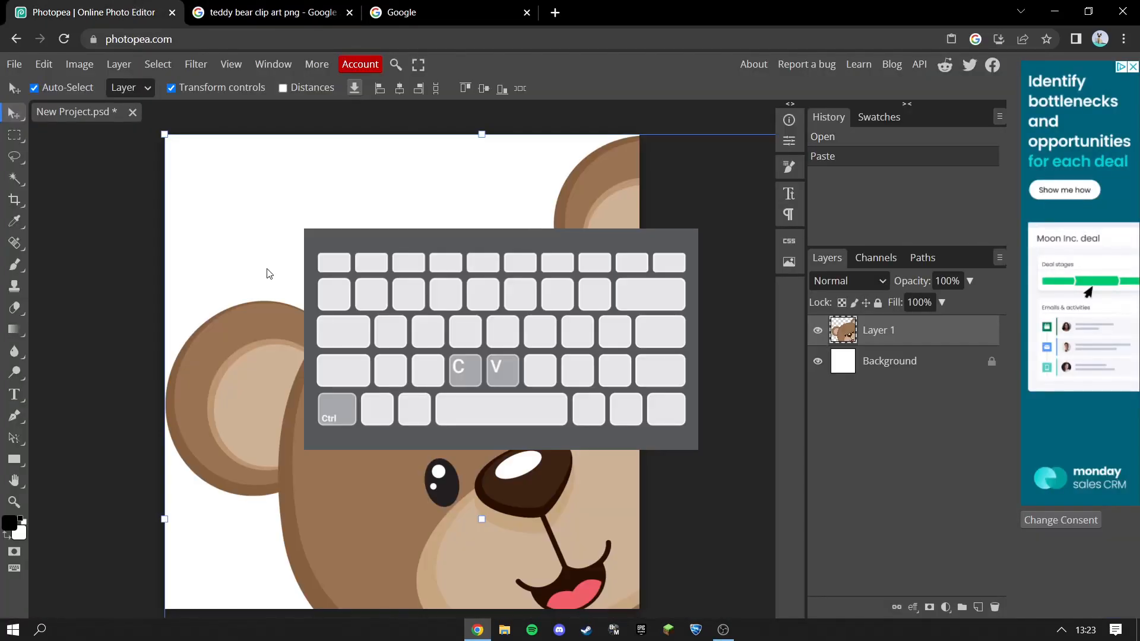
# Step: Scale the pasted bear proportionally to about 28.34%, place it left of the canvas centre and apply the transform
pyautogui.scroll(-5, 463, 308)
pyautogui.scroll(5, 463, 308)
pyautogui.scroll(-5, 231, 475)
pyautogui.moveTo(162, 459); pyautogui.dragTo(499, 165)
pyautogui.scroll(3, 493, 181)
pyautogui.scroll(1, 504, 270)
pyautogui.scroll(-1, 630, 387)
pyautogui.moveTo(621, 298); pyautogui.dragTo(310, 337)
pyautogui.moveTo(503, 170); pyautogui.dragTo(378, 316)
pyautogui.moveTo(322, 418); pyautogui.dragTo(369, 352)
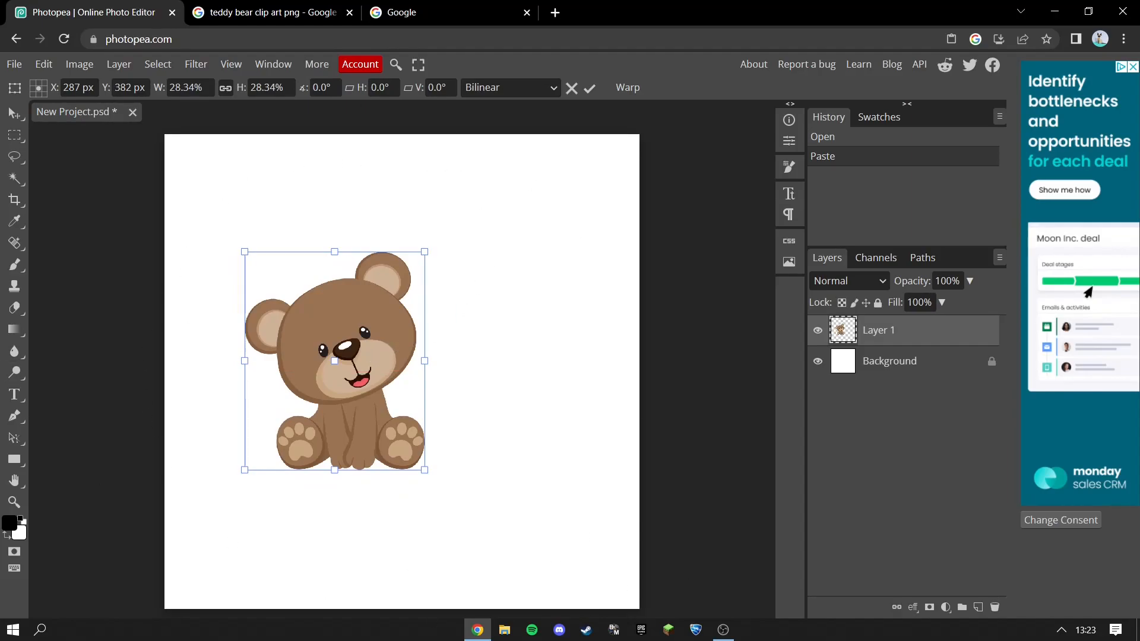
pyautogui.moveTo(371, 338); pyautogui.dragTo(469, 313)
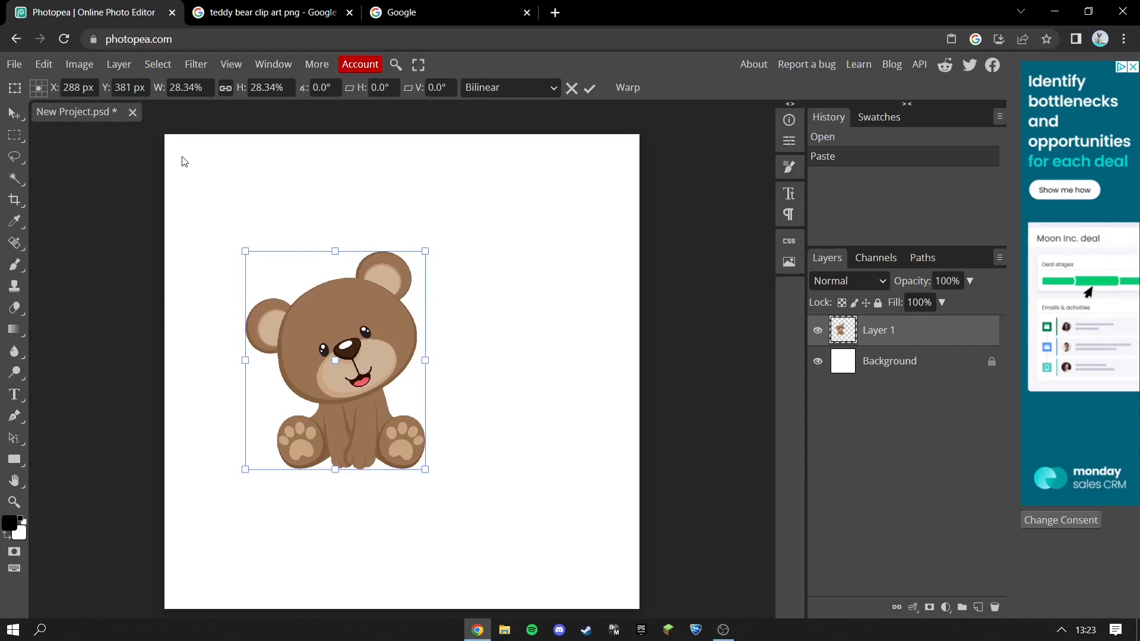
pyautogui.click(14, 112)
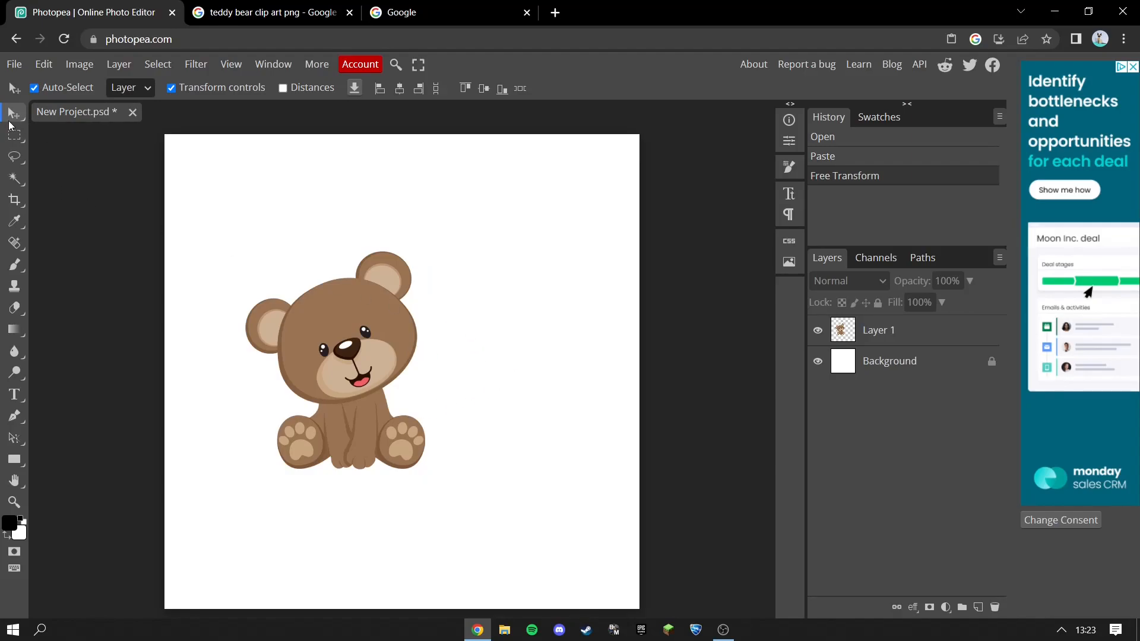
# Step: Move the bear slightly further left and down, leaving room for text beside it
pyautogui.moveTo(349, 386); pyautogui.dragTo(415, 386)
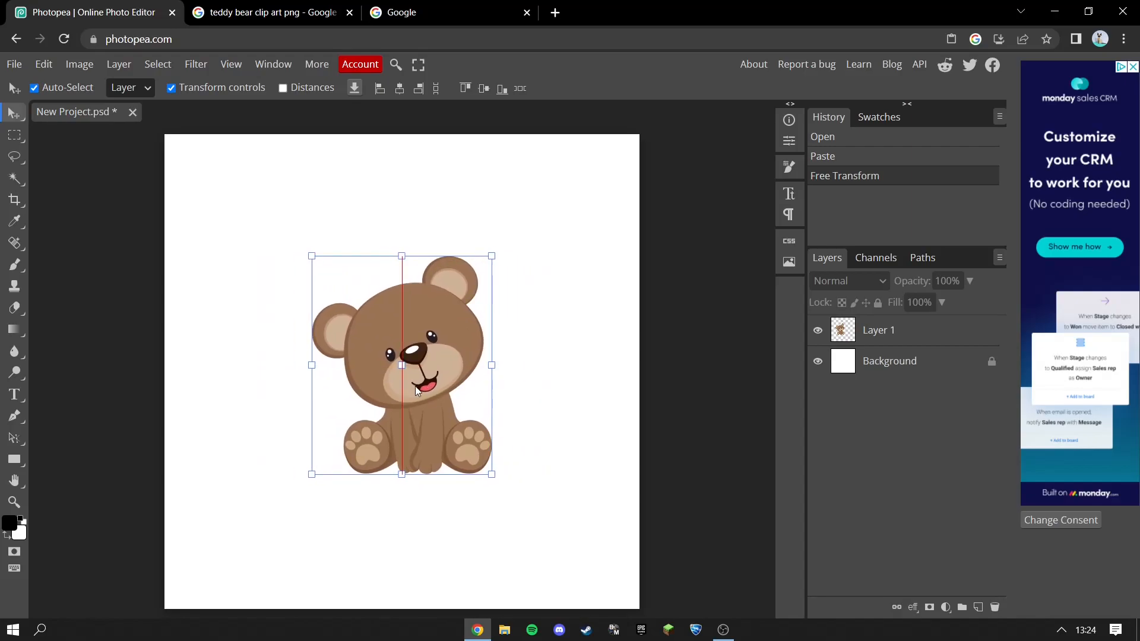
pyautogui.moveTo(418, 386); pyautogui.dragTo(343, 393)
pyautogui.click(527, 365)
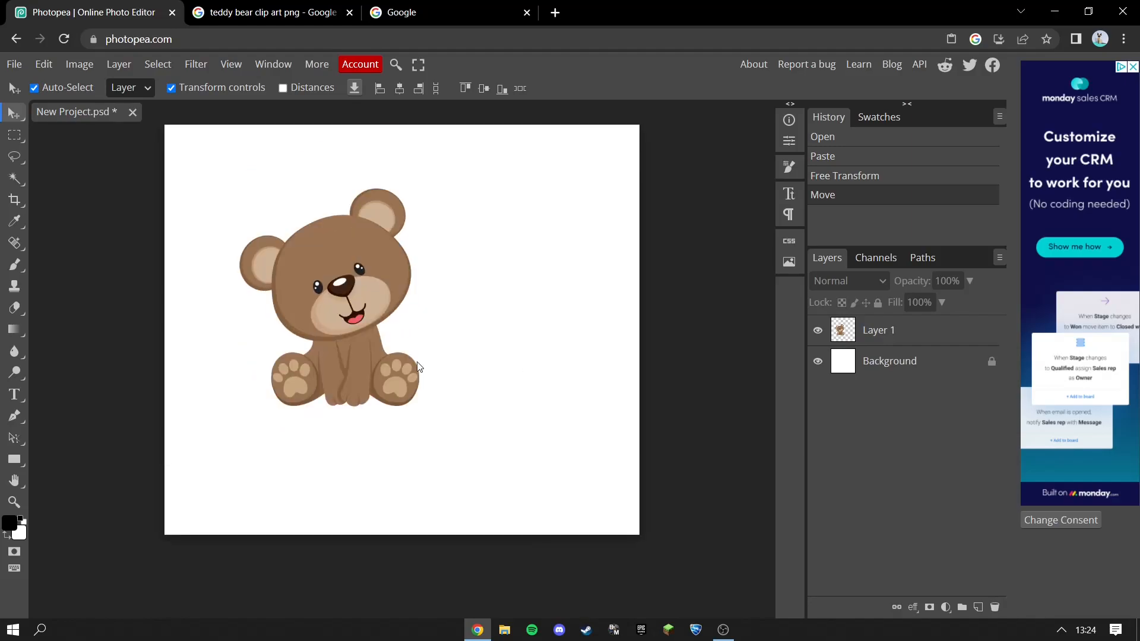
# Step: Start a text layer above and beside the bear with the Fuzzy Bubbles font at 81 px
pyautogui.click(15, 396)
pyautogui.click(468, 259)
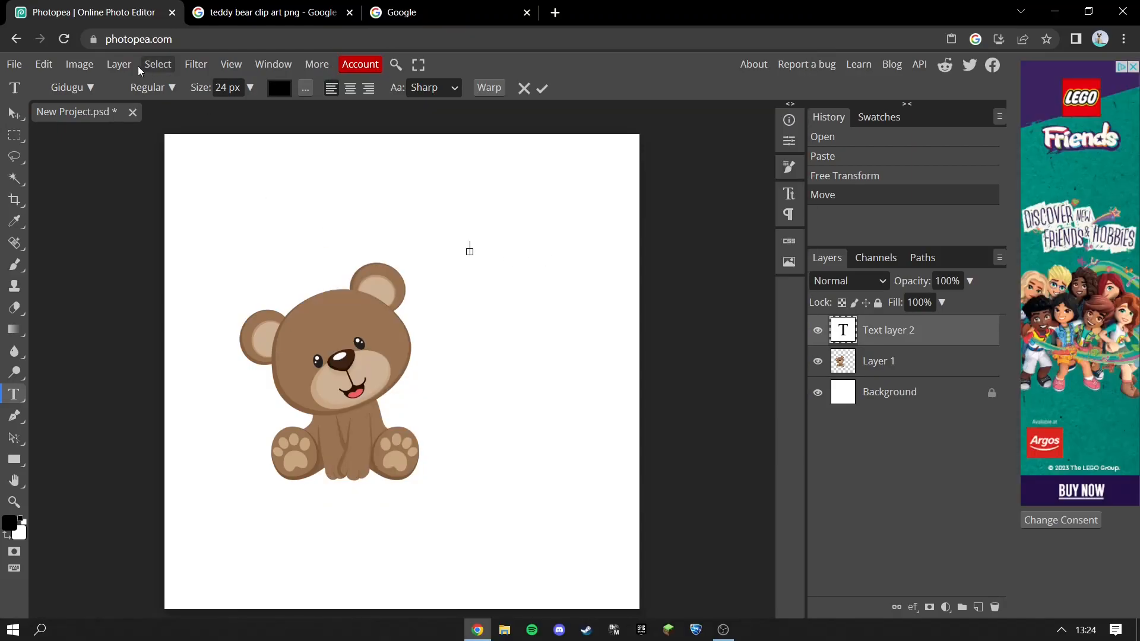
pyautogui.click(88, 88)
pyautogui.scroll(4, 113, 262)
pyautogui.scroll(8, 128, 251)
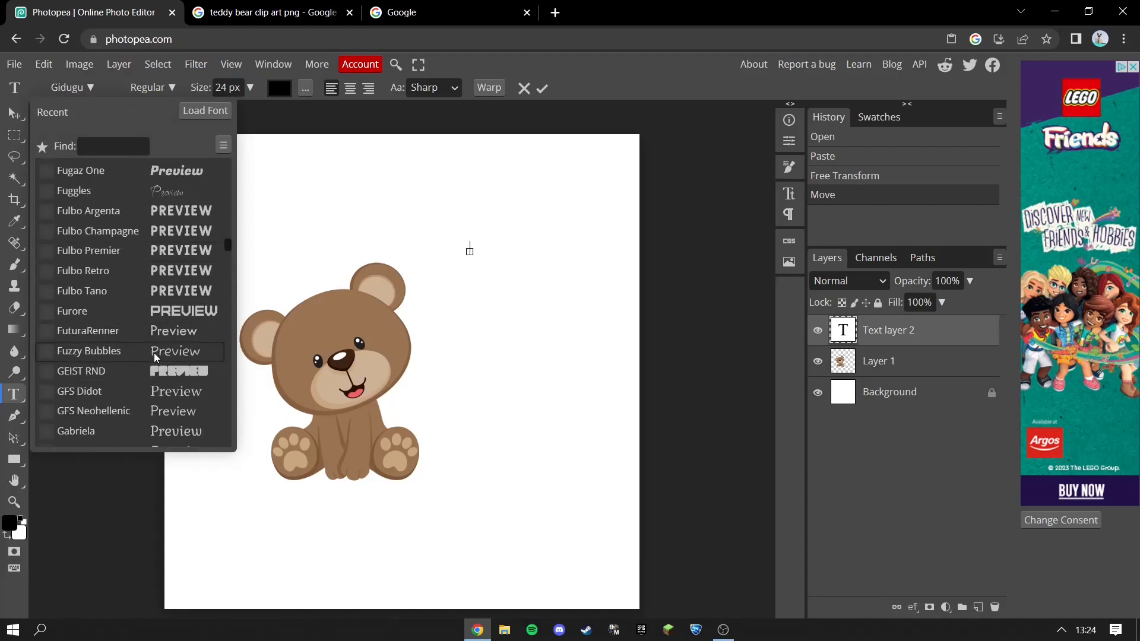
pyautogui.click(156, 354)
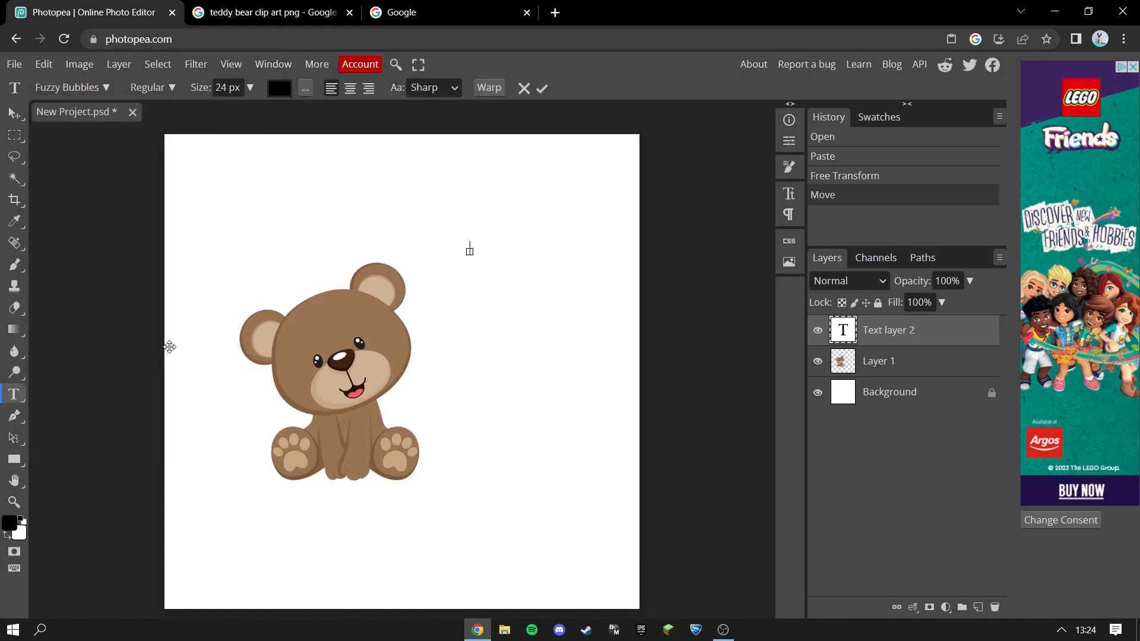
pyautogui.click(250, 88)
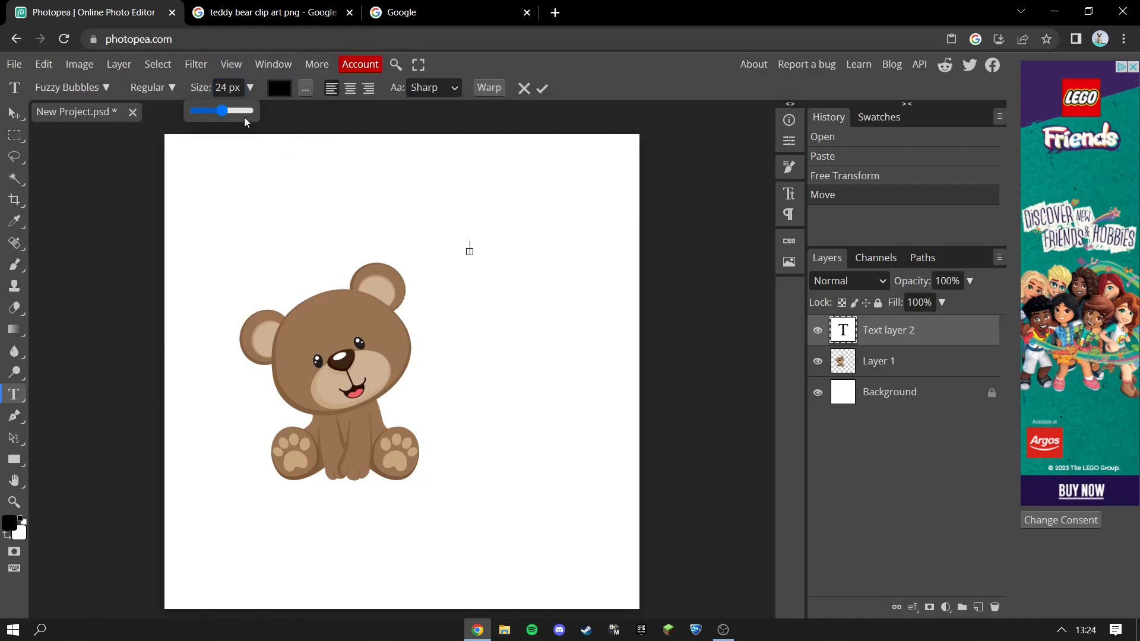
pyautogui.moveTo(253, 113); pyautogui.dragTo(237, 107)
# Step: Enter the text "Teddy" with "Fuzzy" on a second line
pyautogui.write('Teddy')
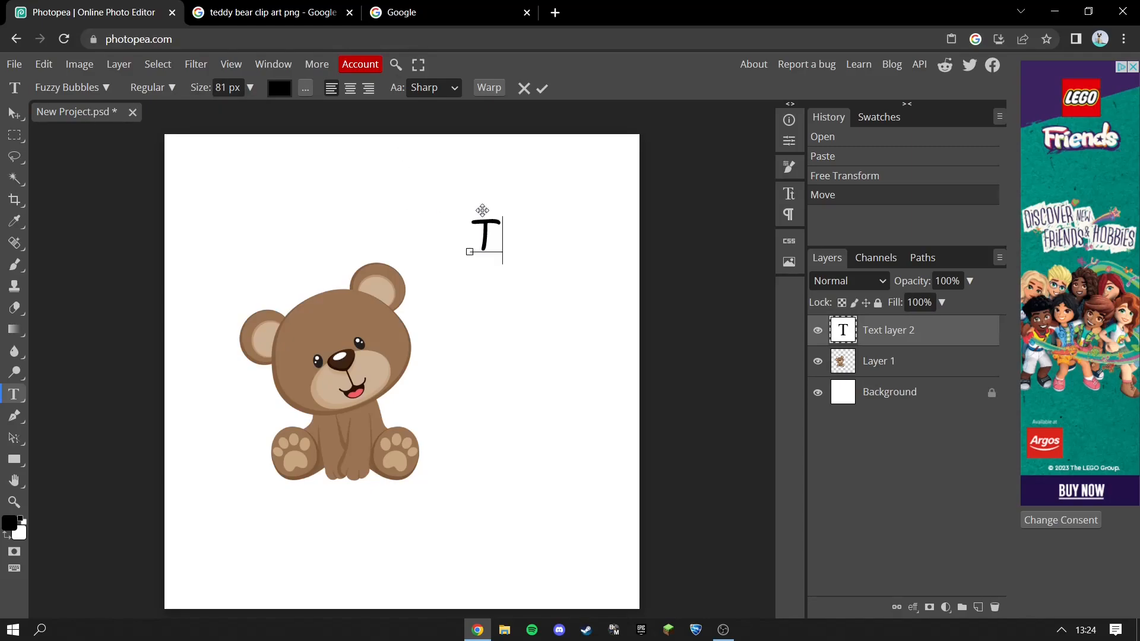
pyautogui.press('Return')
pyautogui.write('Fux')
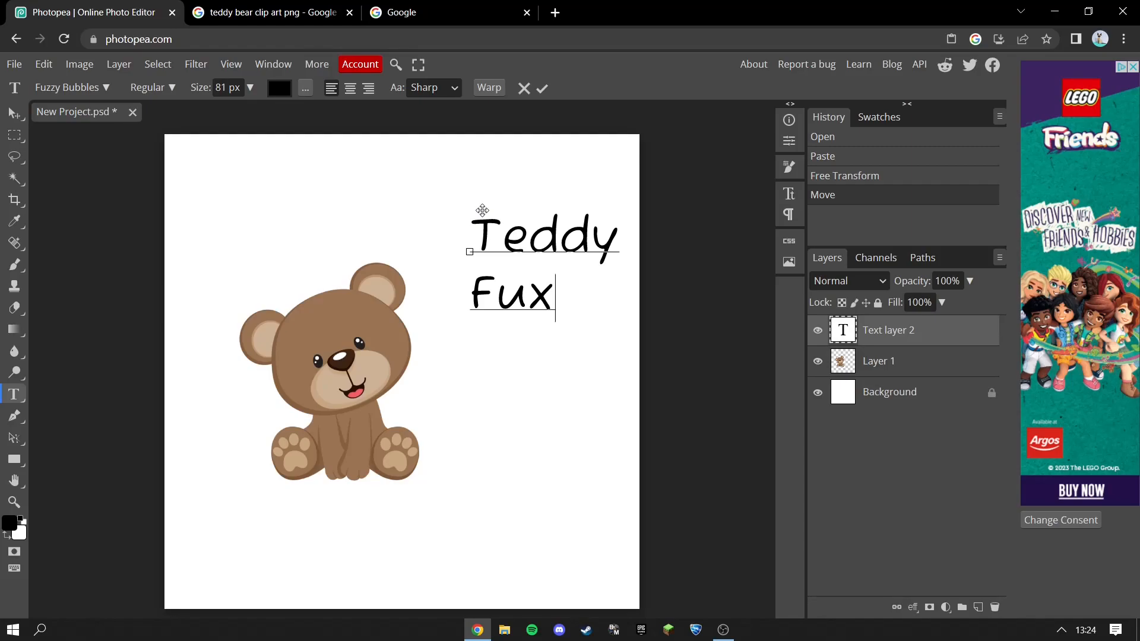
pyautogui.press('BackSpace')
pyautogui.write('zzy')
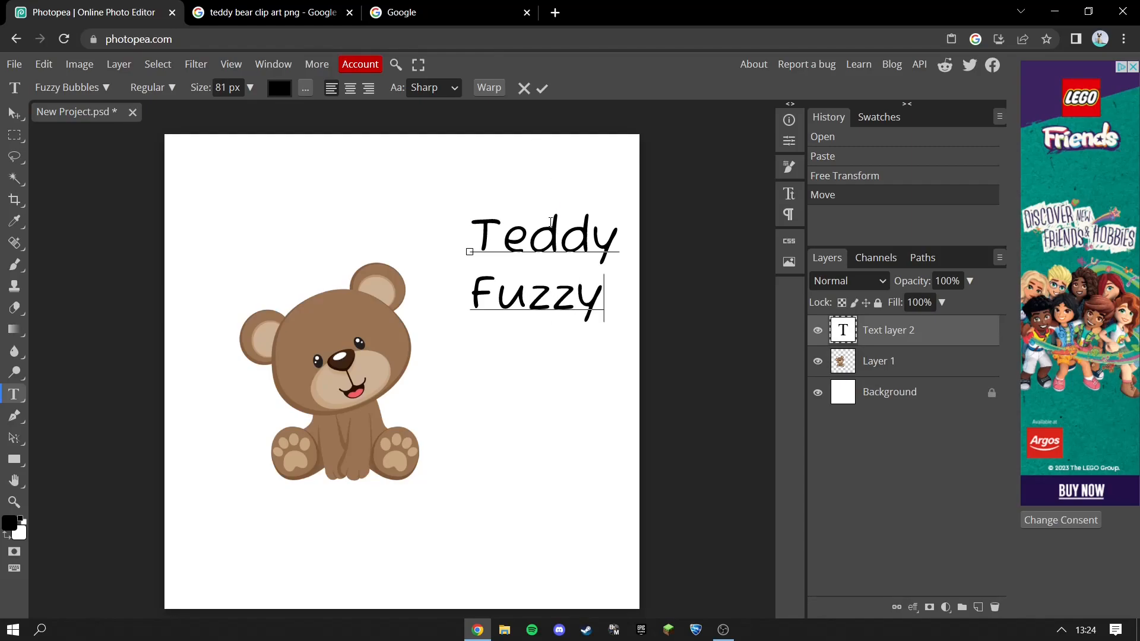
# Step: Move the "Teddy Fuzzy" text down and left so it sits directly beside the bear's face
pyautogui.moveTo(546, 195); pyautogui.dragTo(518, 217)
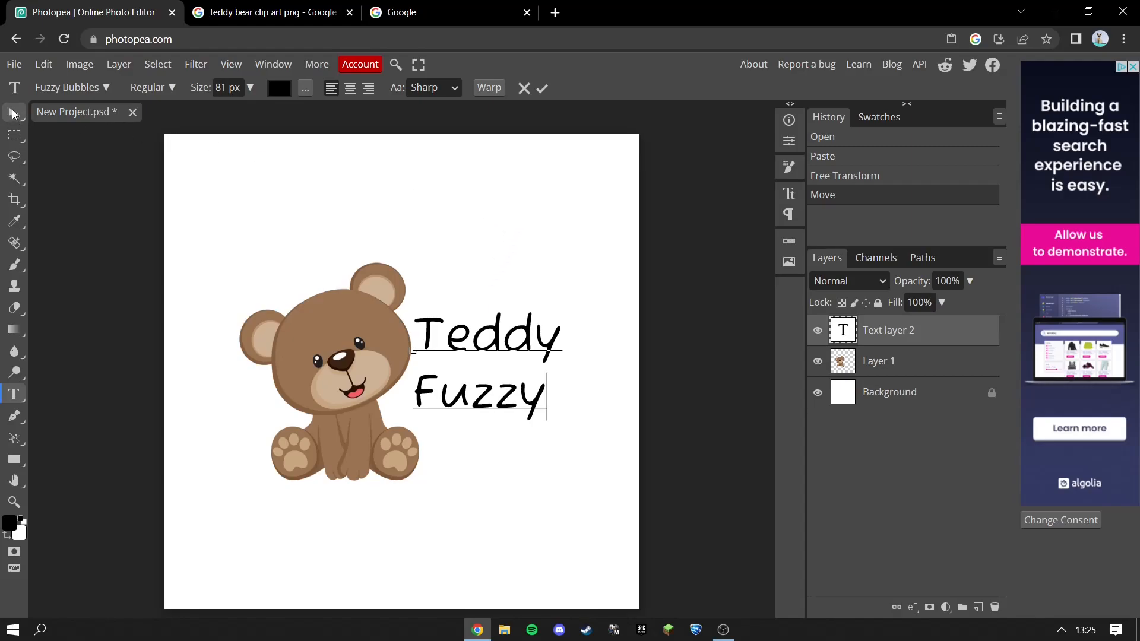
pyautogui.click(13, 113)
pyautogui.click(454, 272)
pyautogui.moveTo(507, 411); pyautogui.dragTo(506, 417)
pyautogui.click(530, 249)
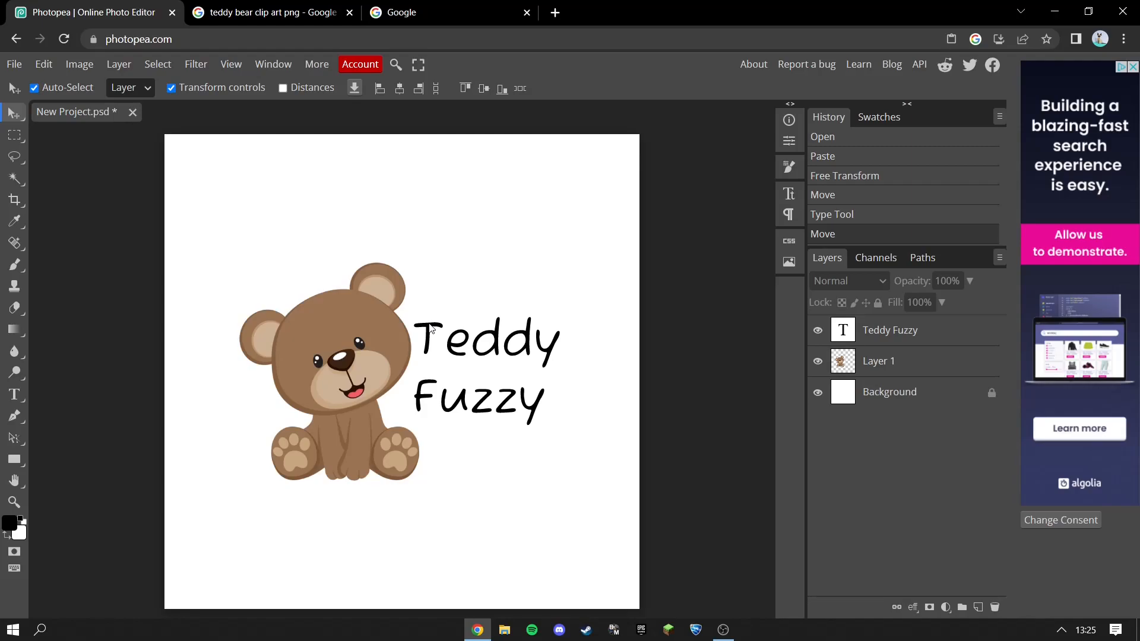
# Step: Export the logo as an 800 x 800 px PNG named "teddy fuzzt" and save it in the Documents folder
pyautogui.click(15, 64)
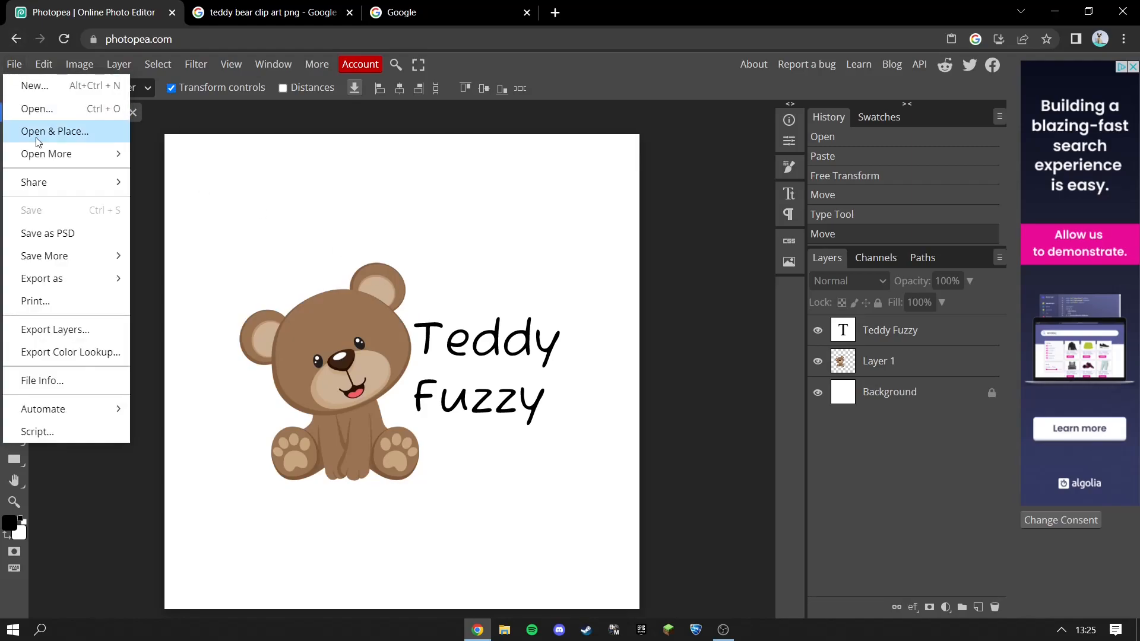
pyautogui.moveTo(72, 277)
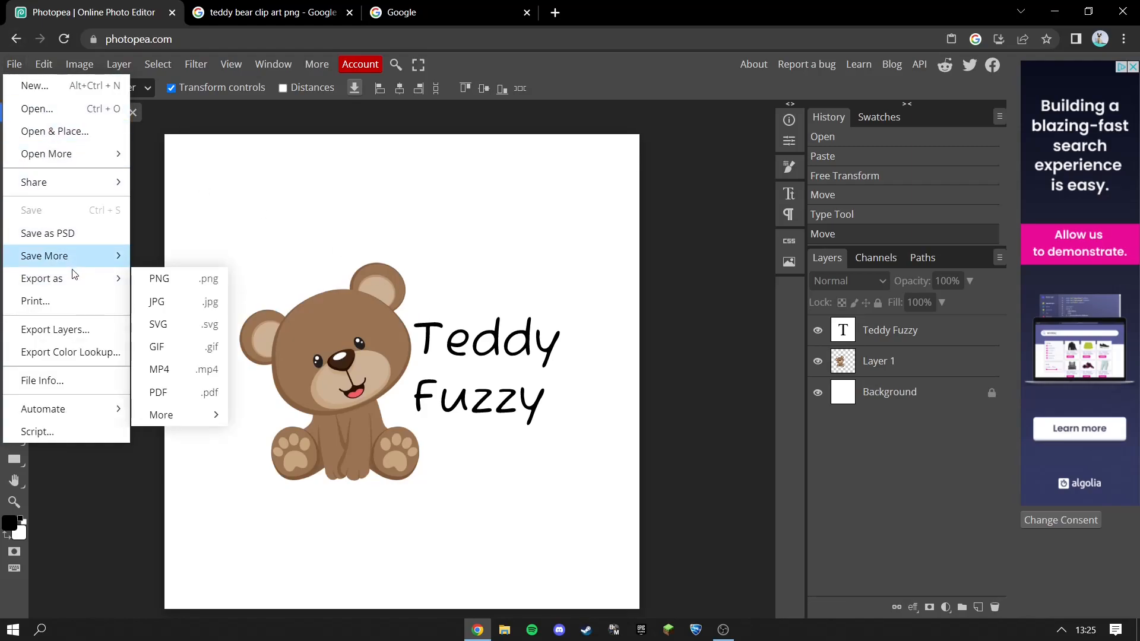
pyautogui.click(173, 280)
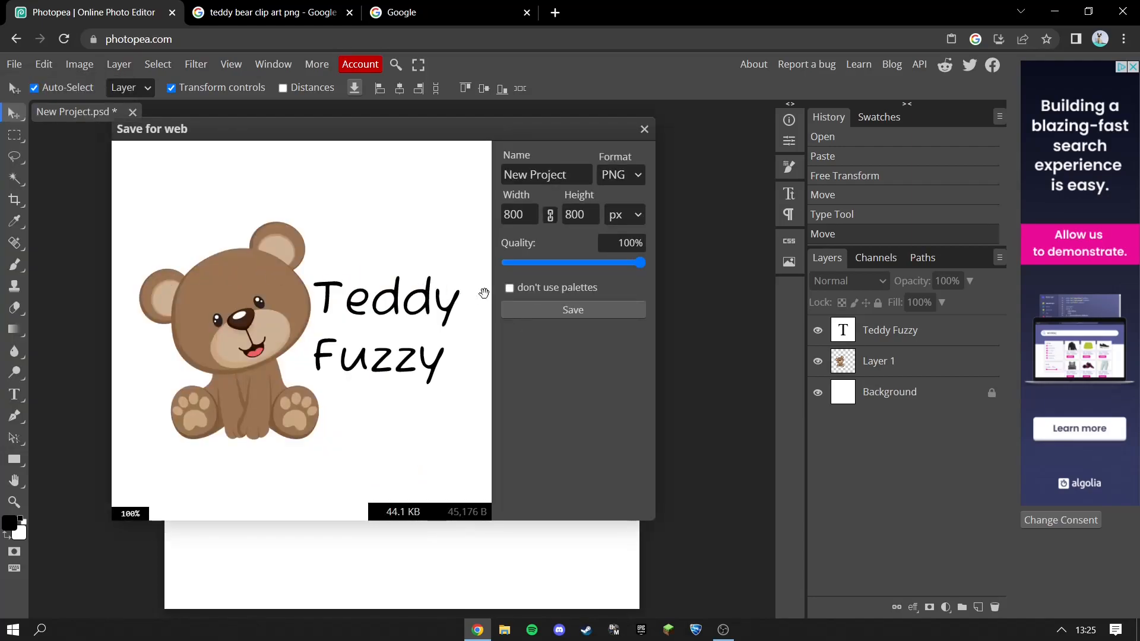
pyautogui.tripleClick(560, 173)
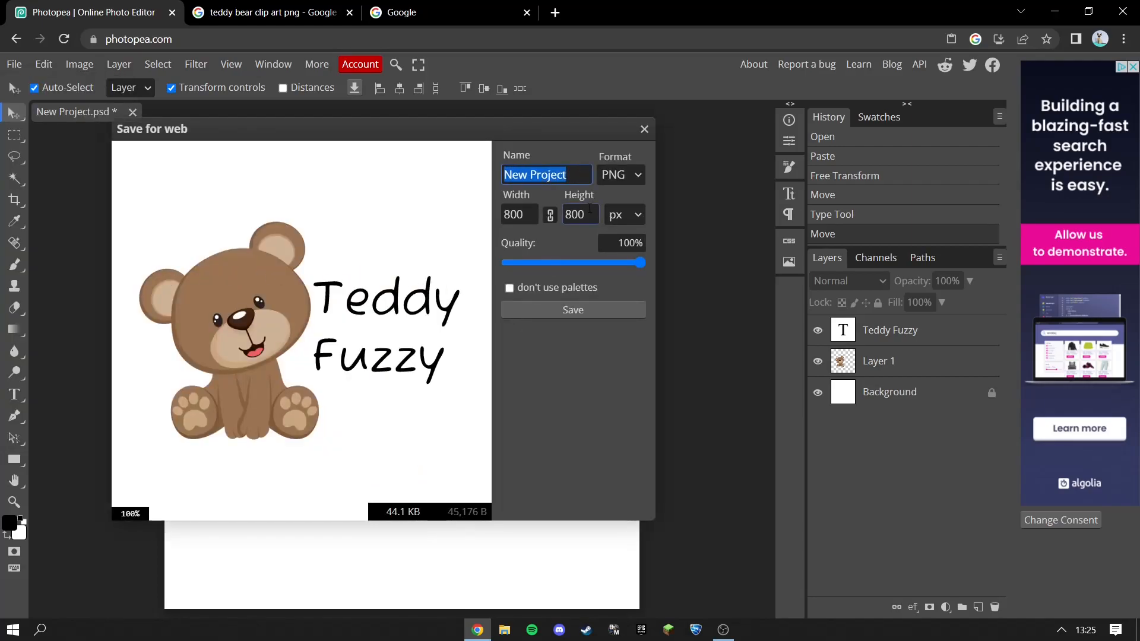
pyautogui.write('teddy fuzzt')
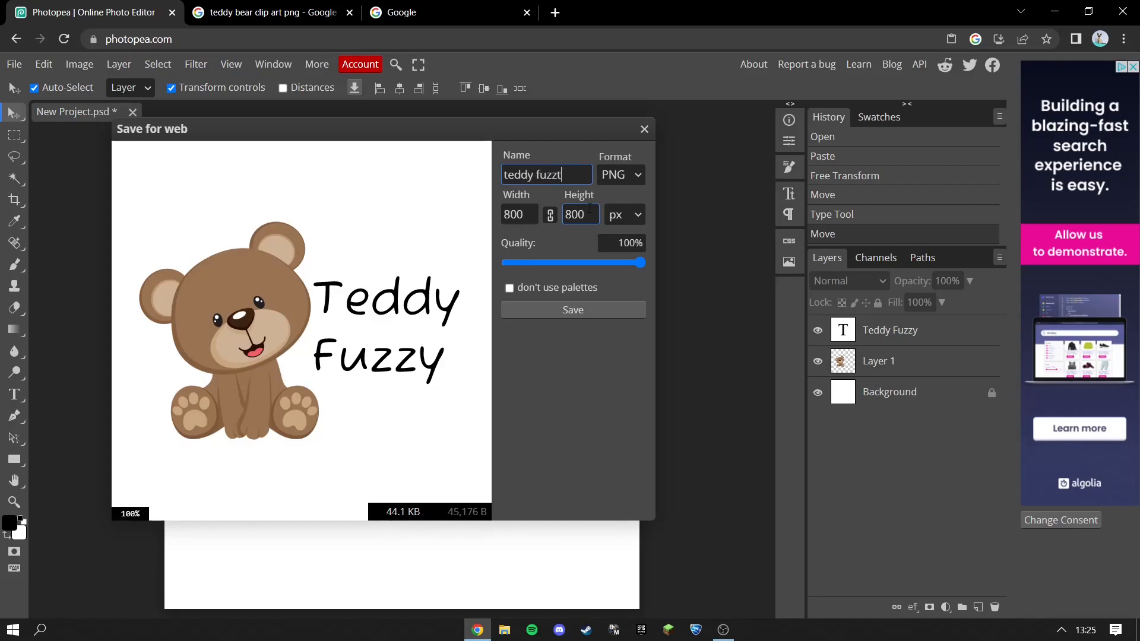
pyautogui.click(590, 208)
pyautogui.click(591, 310)
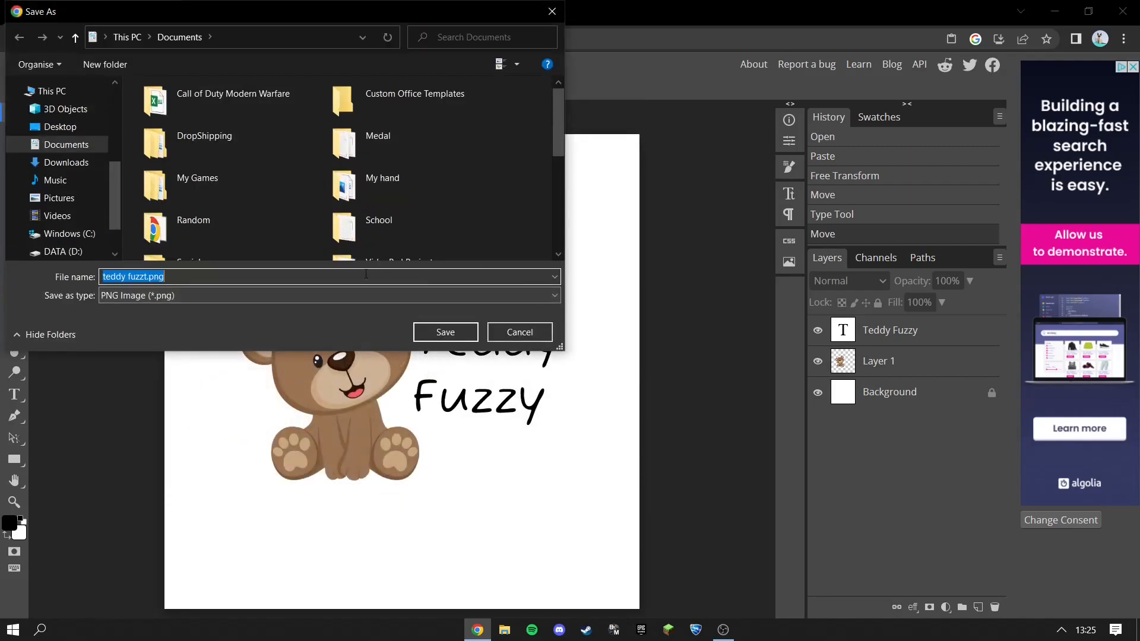
pyautogui.click(445, 331)
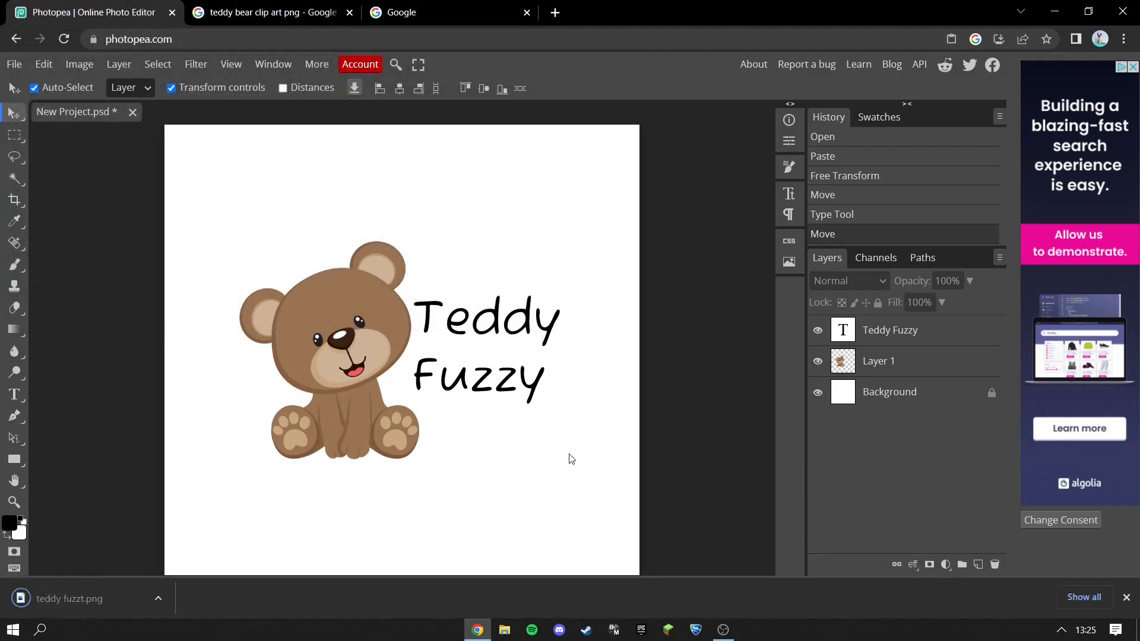
pyautogui.click(1126, 598)
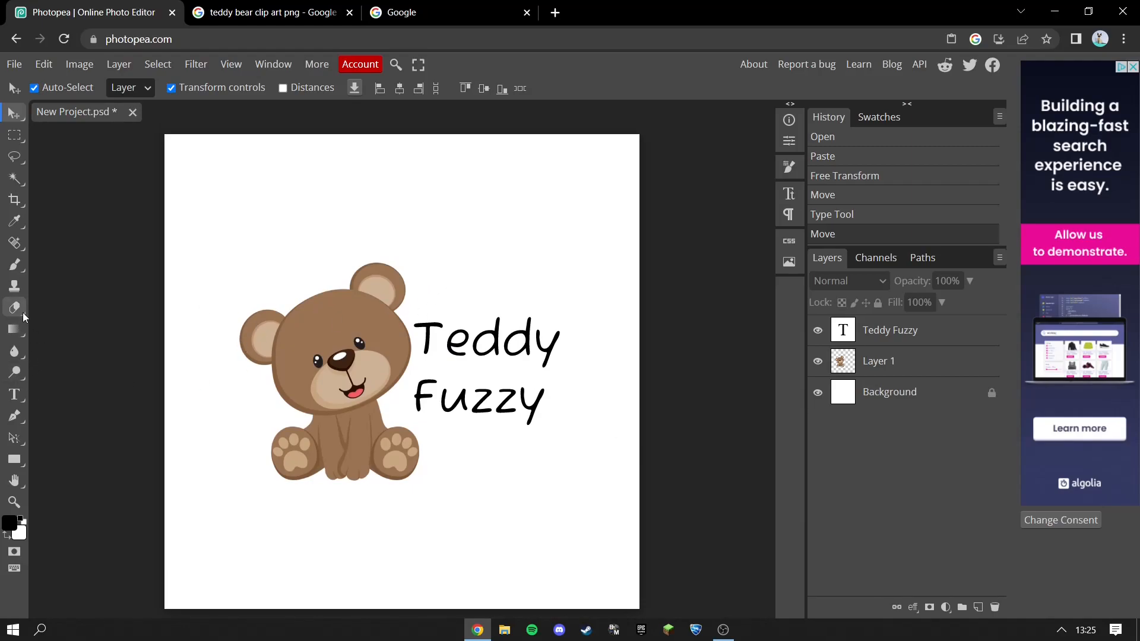
# Step: Try to select the white area around the logo in the layered project with the Magic Wand
pyautogui.click(17, 221)
pyautogui.click(408, 252)
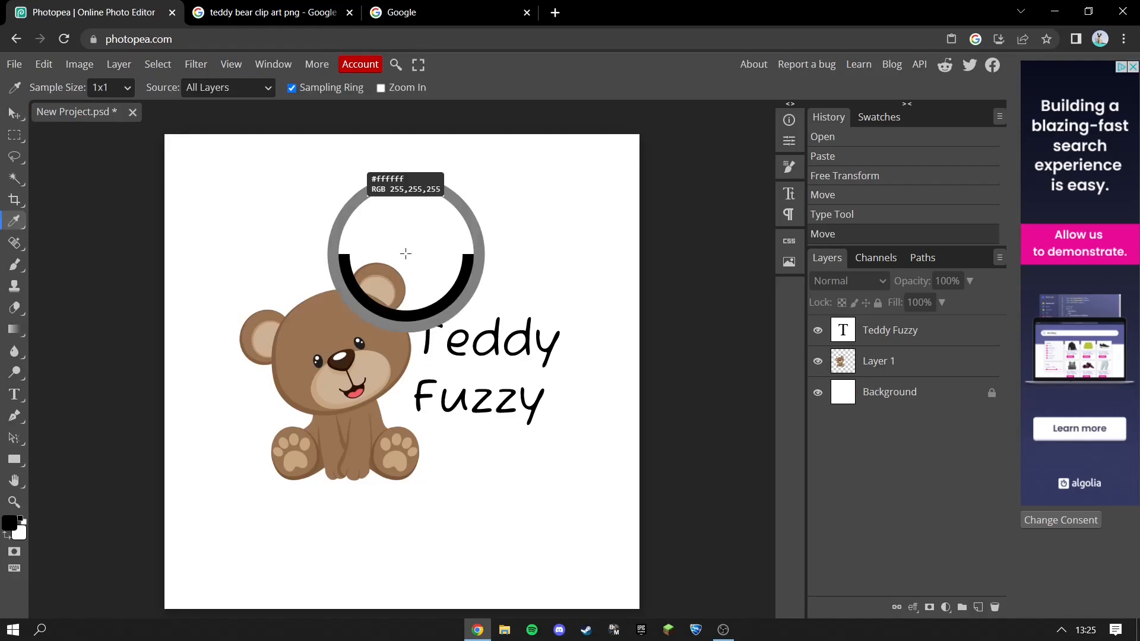
pyautogui.click(14, 178)
pyautogui.click(509, 275)
pyautogui.doubleClick(480, 265)
pyautogui.doubleClick(477, 257)
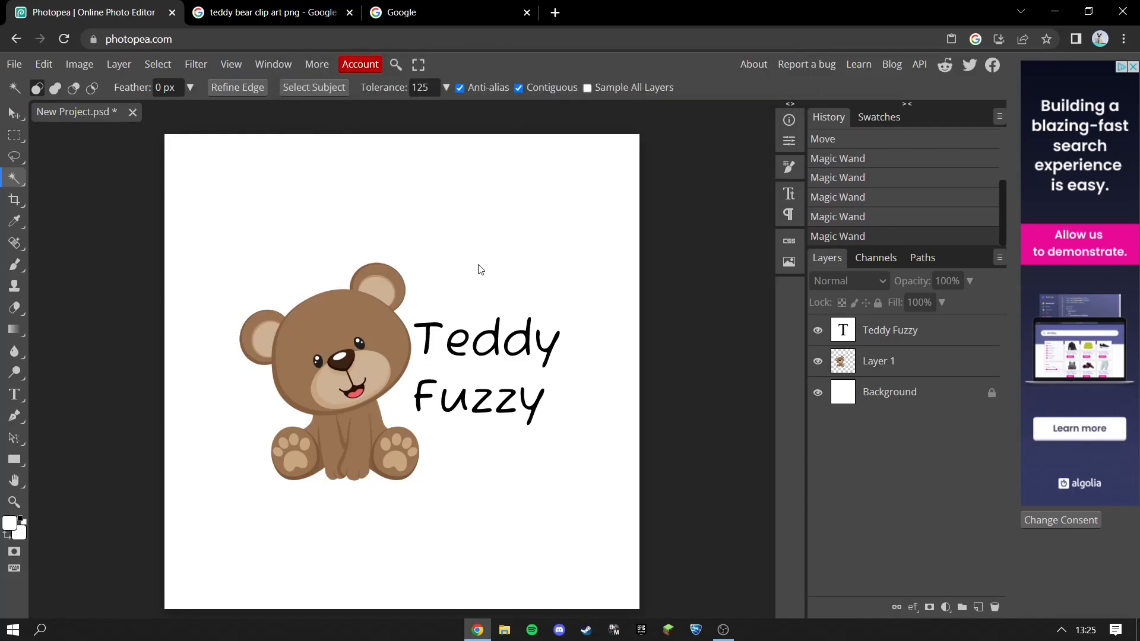
pyautogui.click(475, 269)
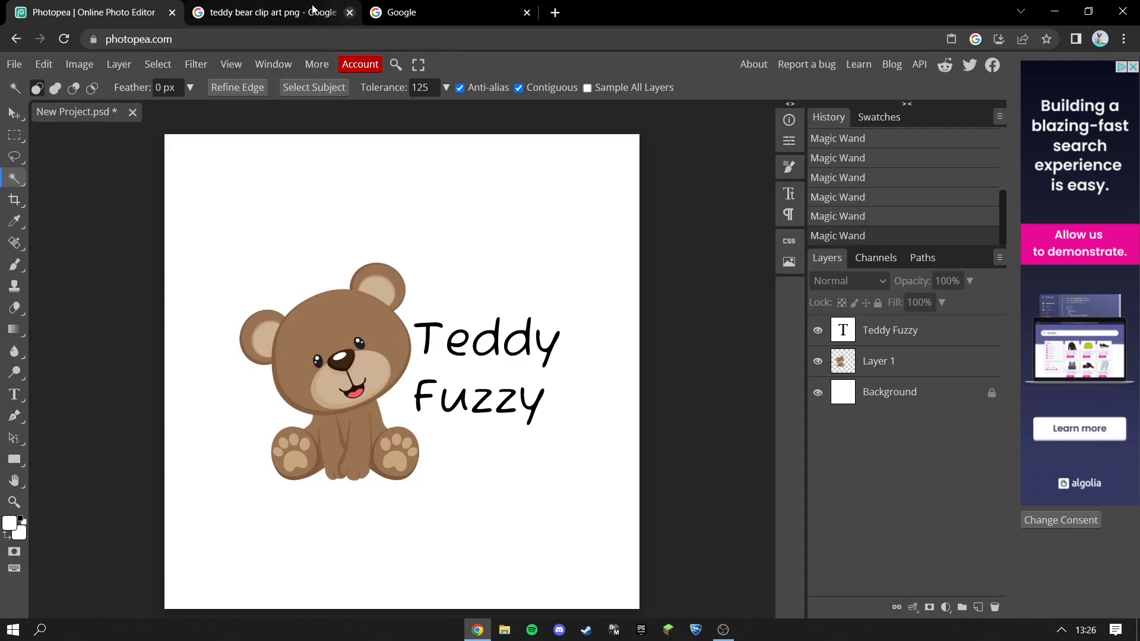
pyautogui.click(188, 41)
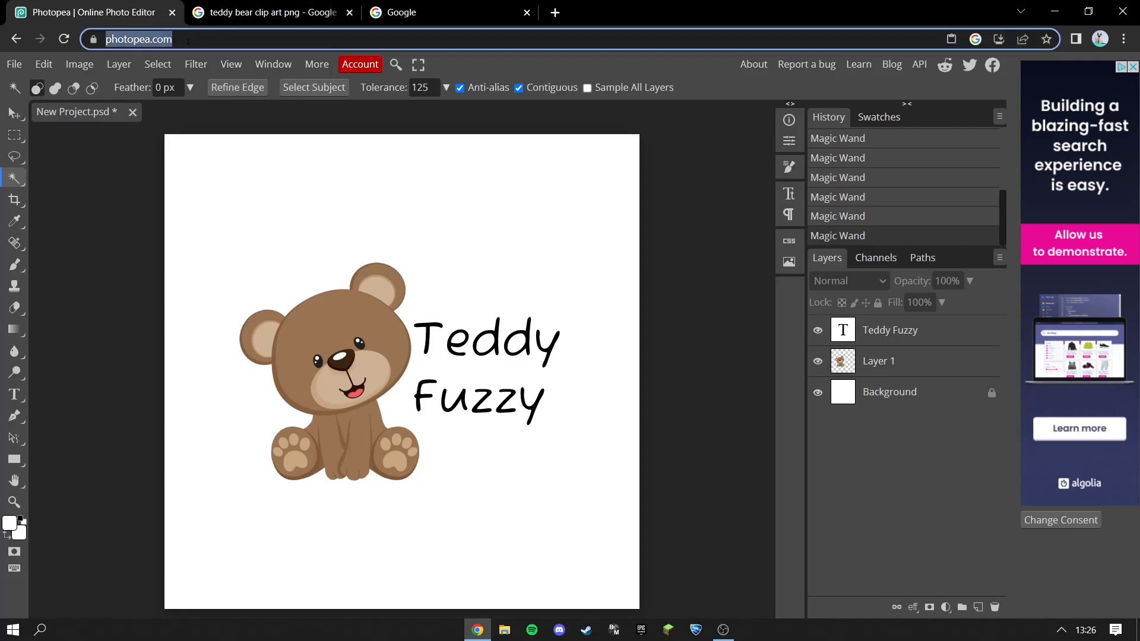
# Step: Open the exported teddy fuzzt image and delete the white background around the bear and text using the Magic Wand
pyautogui.click(14, 64)
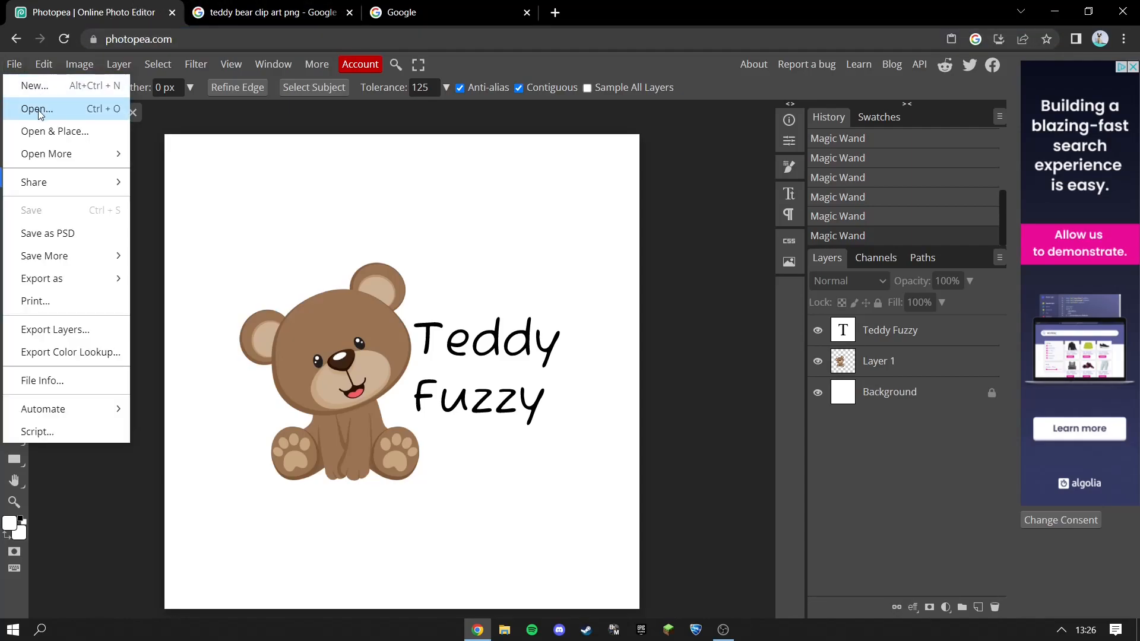
pyautogui.click(55, 111)
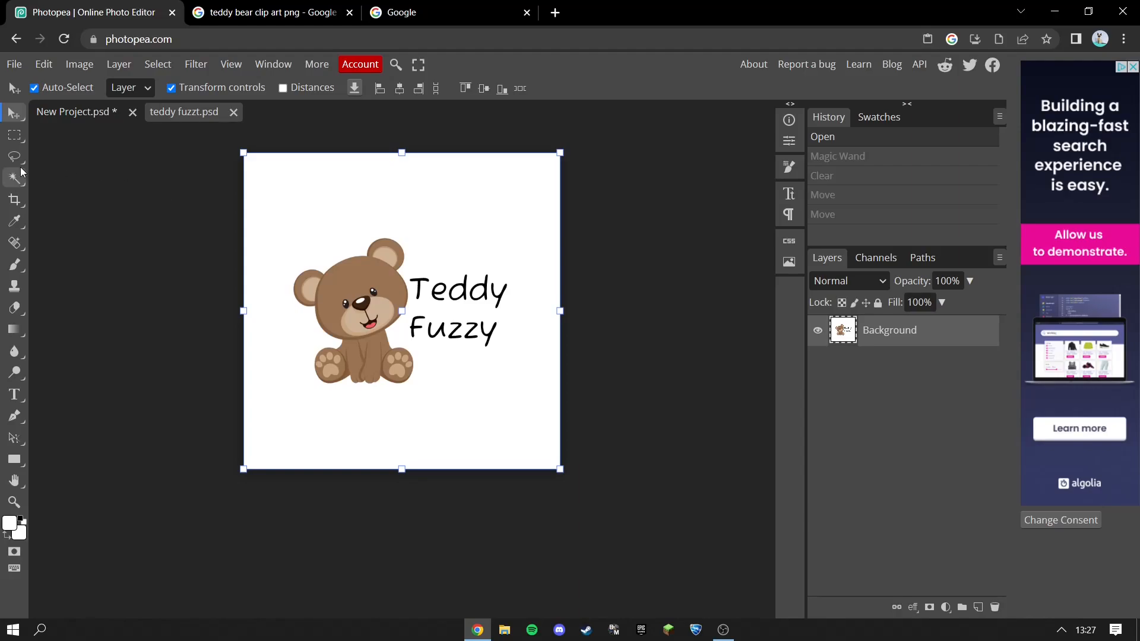
pyautogui.click(14, 178)
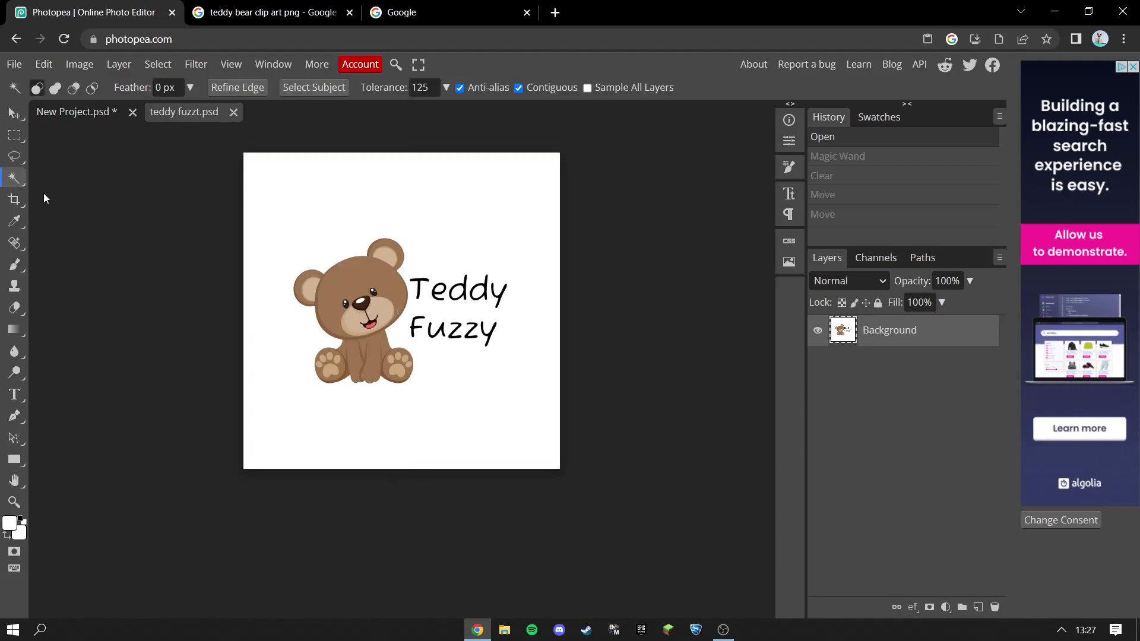
pyautogui.click(375, 208)
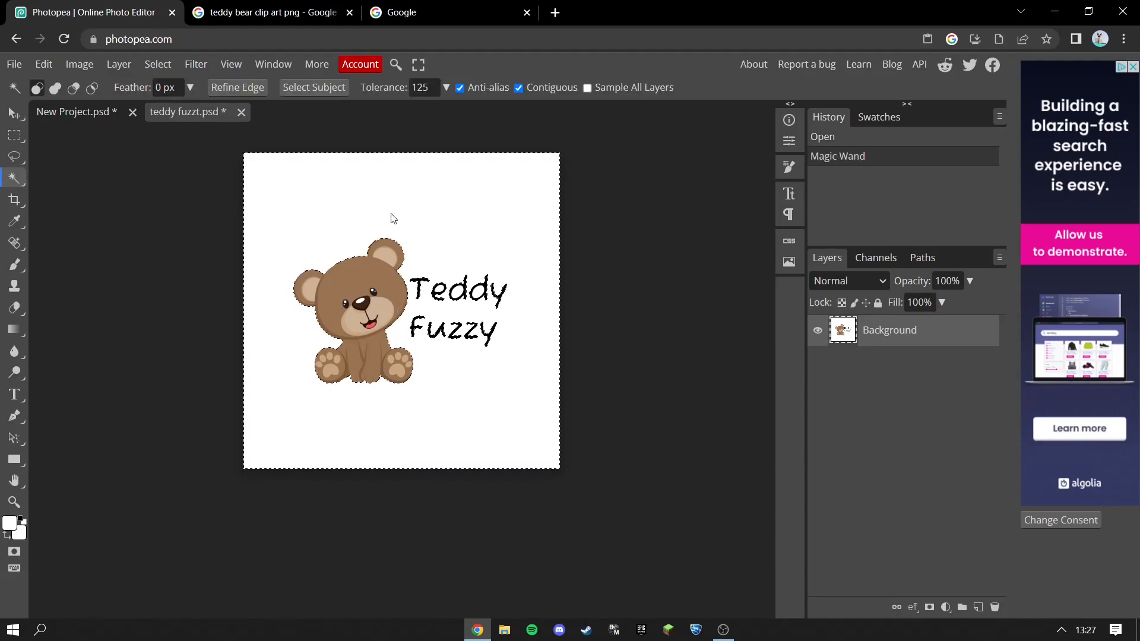
pyautogui.press('Delete')
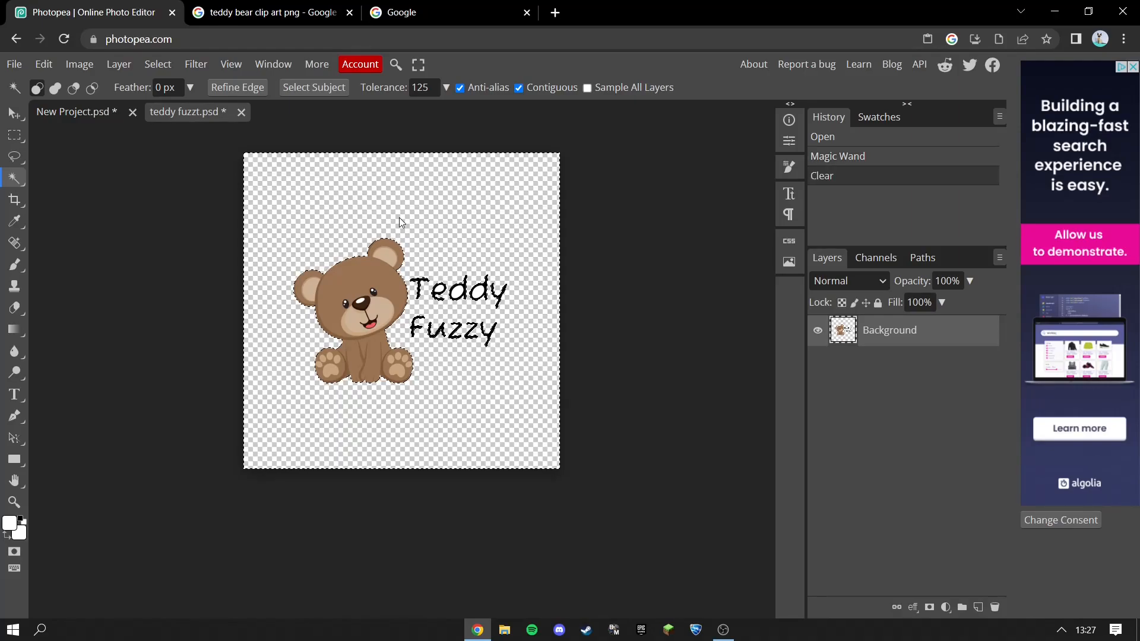
# Step: Shift the cut-out logo to the left to inspect its transparent background, and undo the move
pyautogui.scroll(5, 398, 217)
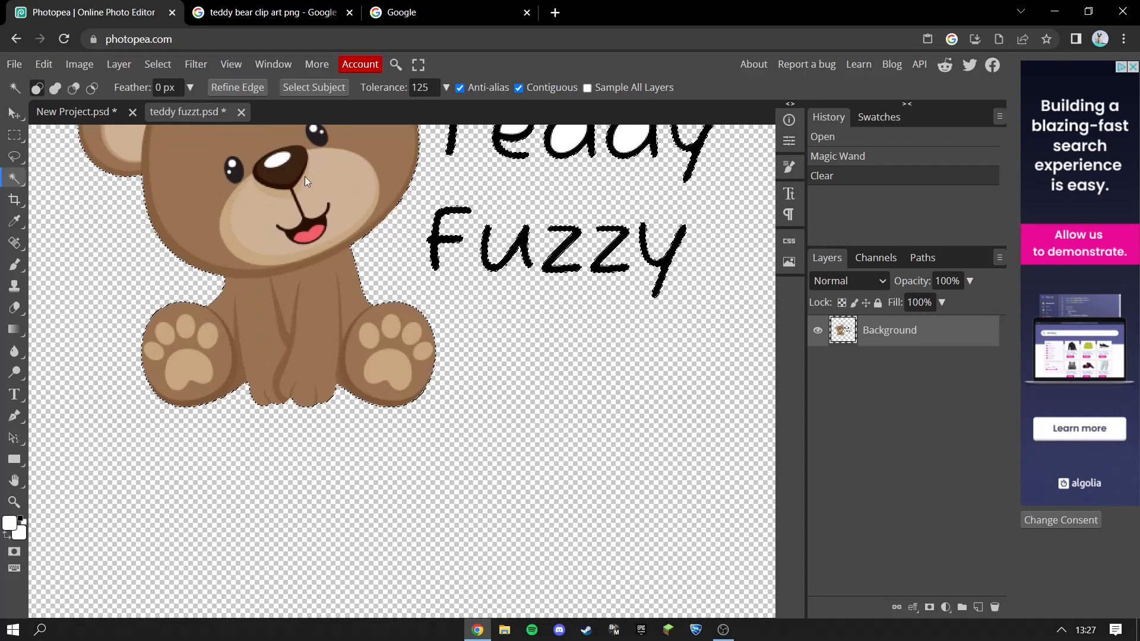
pyautogui.click(14, 113)
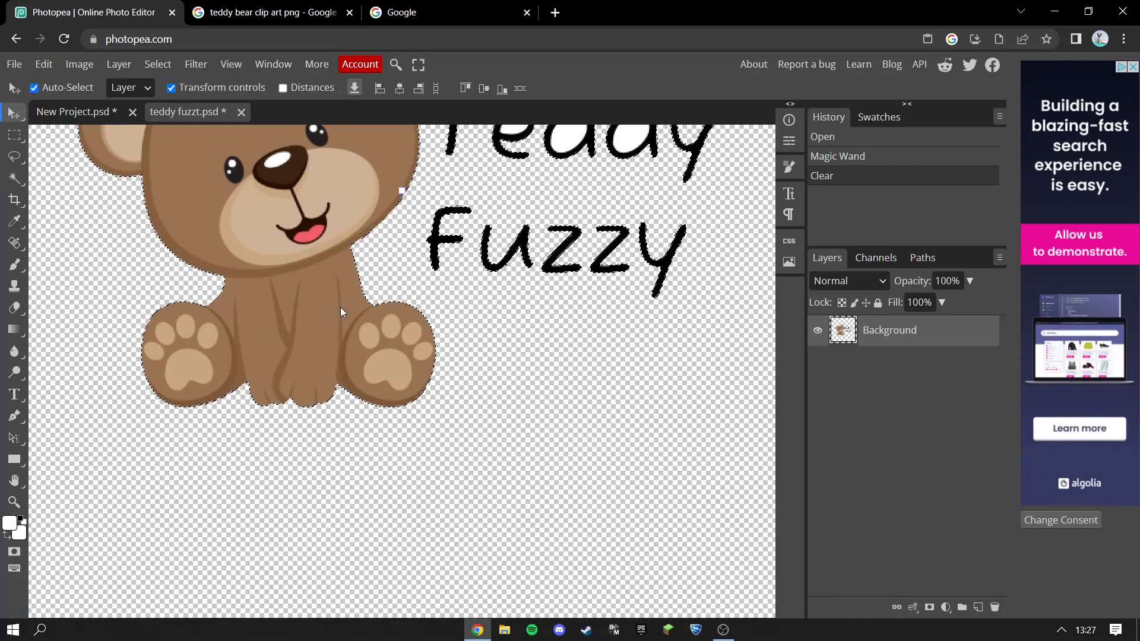
pyautogui.moveTo(344, 296); pyautogui.dragTo(202, 305)
pyautogui.scroll(3, 410, 271)
pyautogui.scroll(-2, 410, 270)
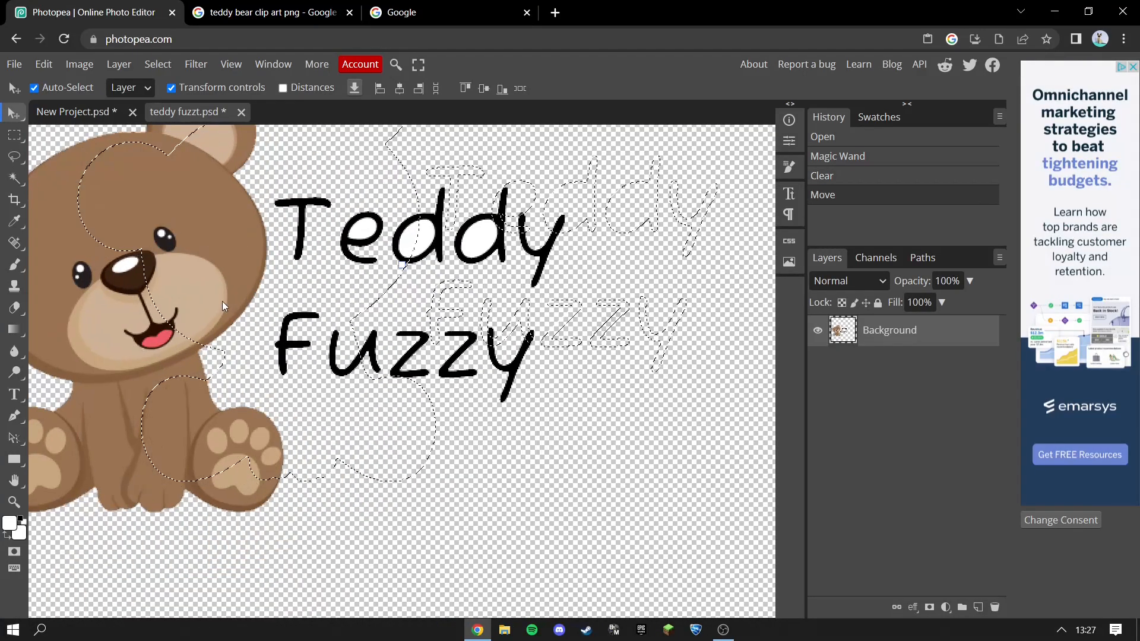
pyautogui.scroll(5, 230, 301)
pyautogui.scroll(-4, 230, 301)
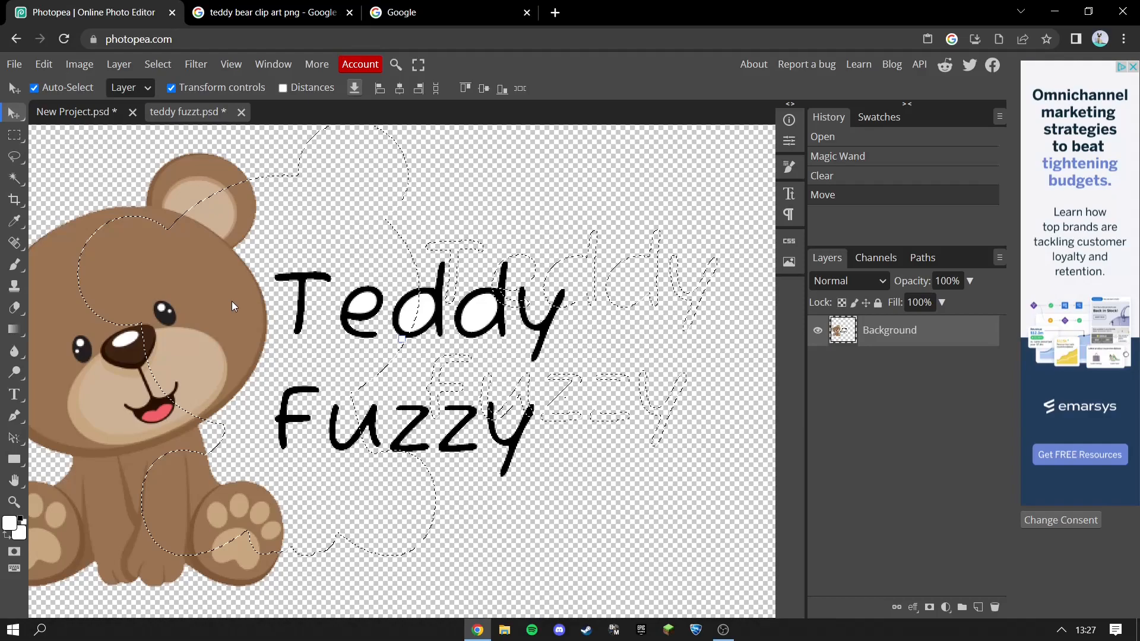
pyautogui.hotkey('ctrl', 'z')
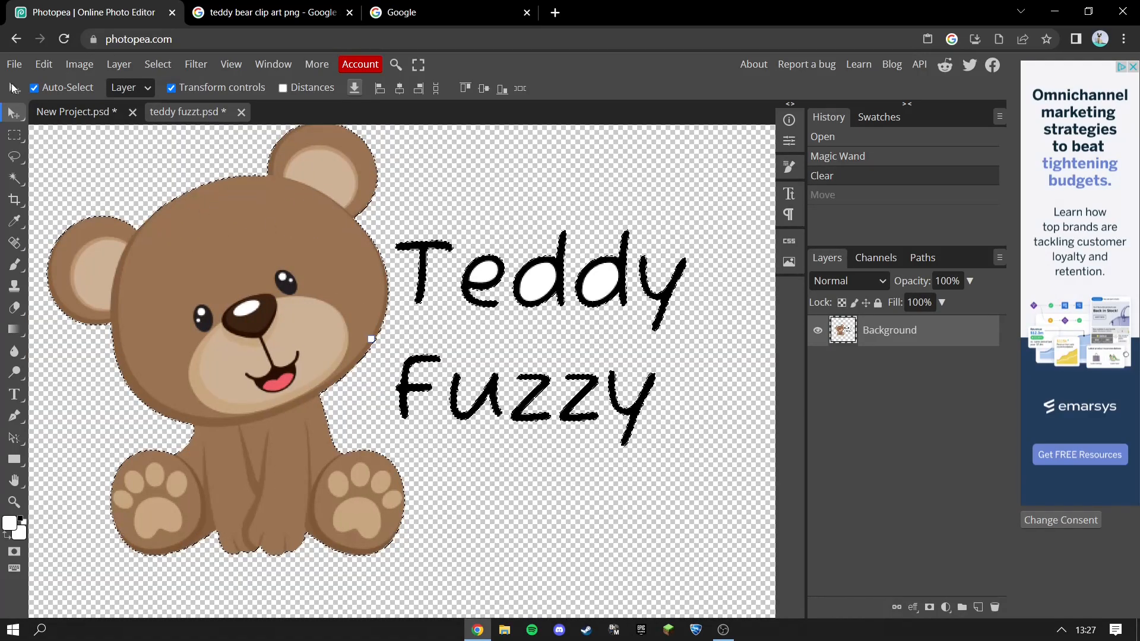
# Step: Delete the white areas enclosed by the "e" and both "d" letters in "Teddy" using the Magic Wand
pyautogui.hotkey('ctrl', '0')
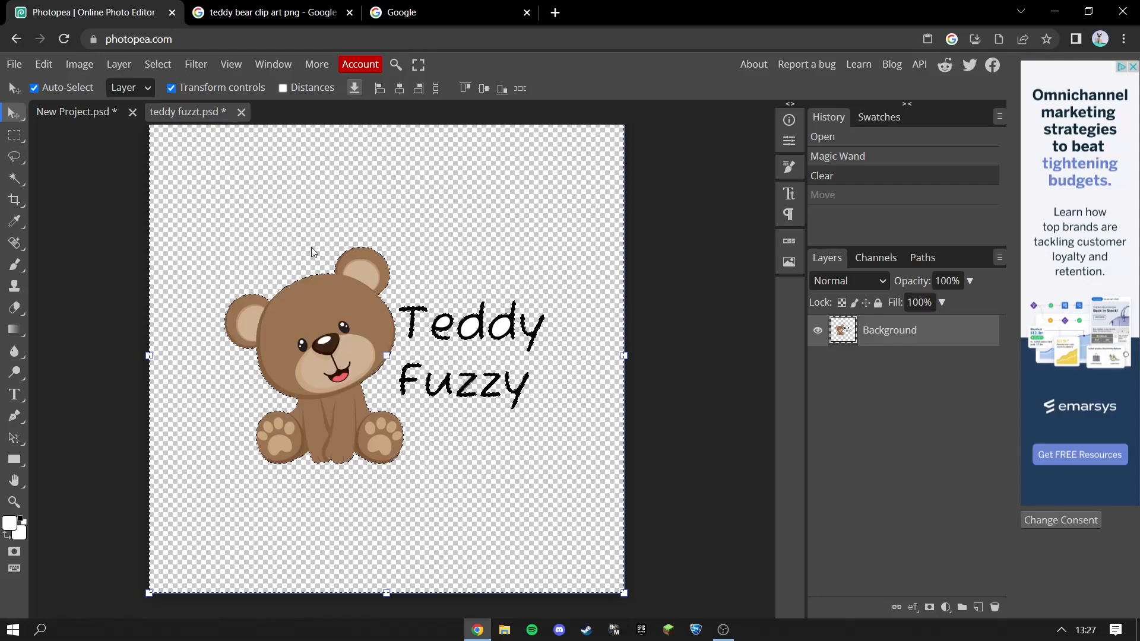
pyautogui.hotkey('ctrl', '+')
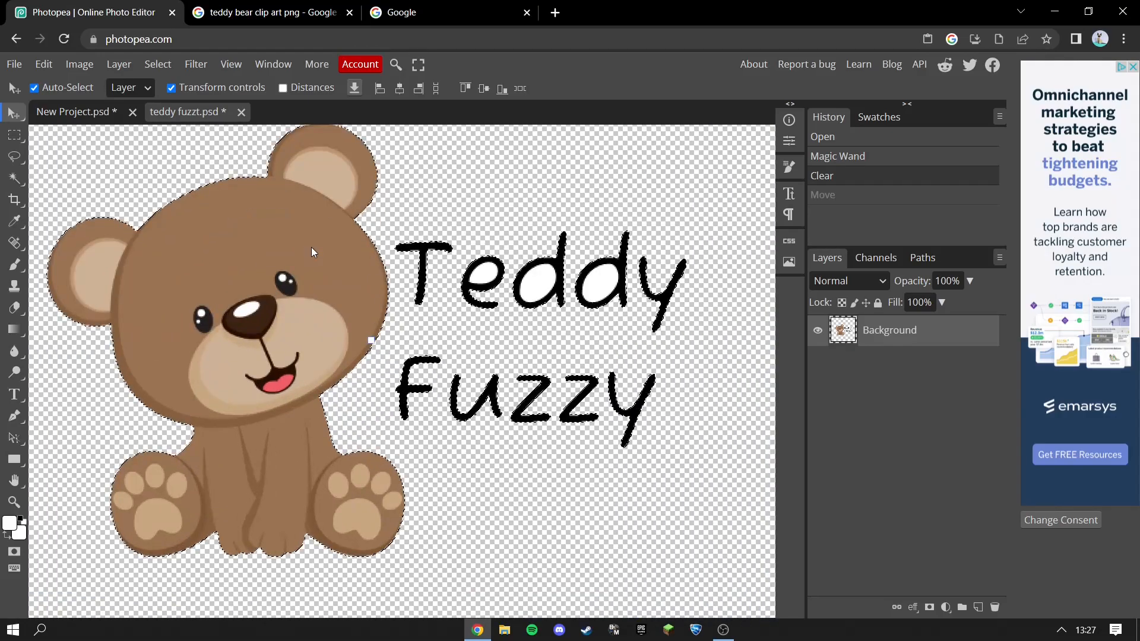
pyautogui.click(15, 178)
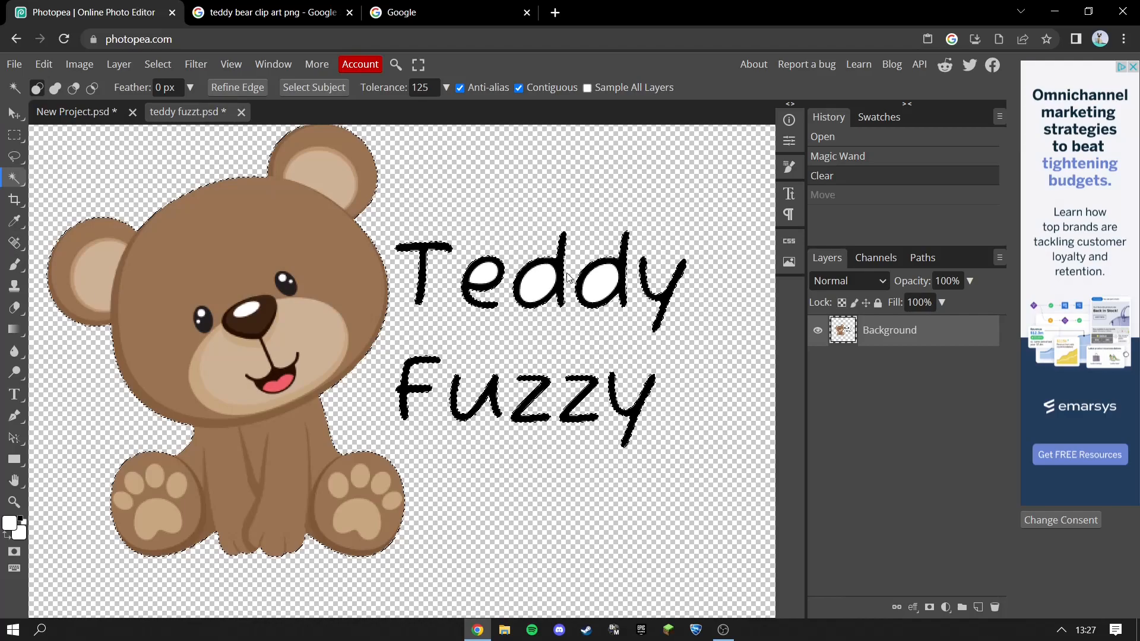
pyautogui.click(487, 278)
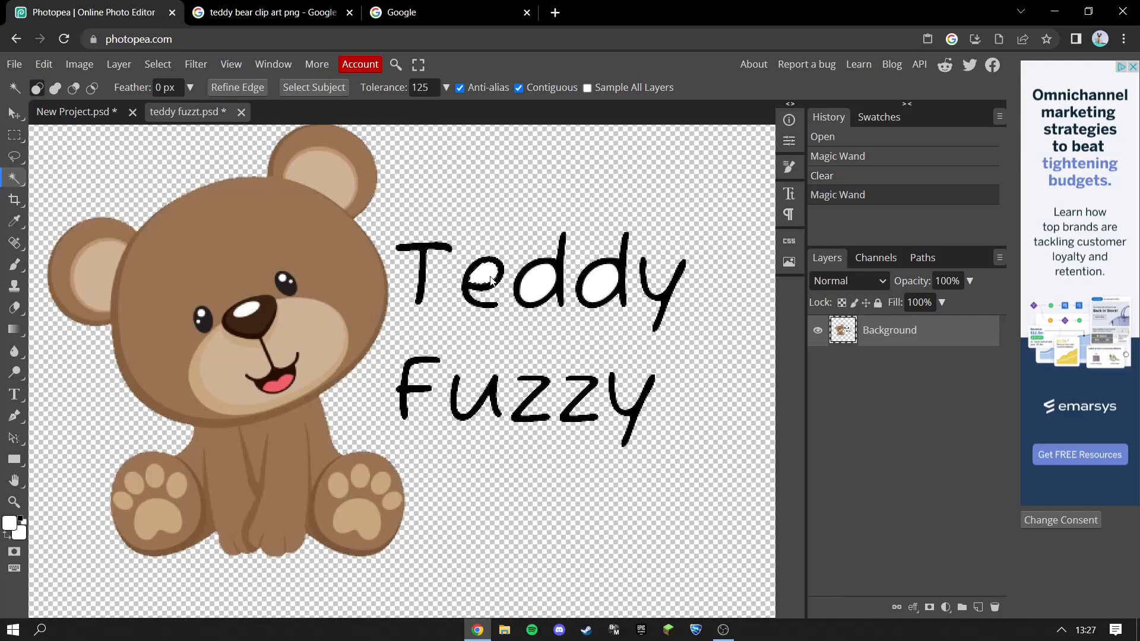
pyautogui.press('Delete')
pyautogui.click(533, 284)
pyautogui.press('Delete')
pyautogui.click(591, 297)
pyautogui.press('Delete')
pyautogui.hotkey('ctrl', '-')
# Step: Export the transparent logo as an 800 x 800 px PNG named "teddy fuzzt png1"
pyautogui.click(13, 65)
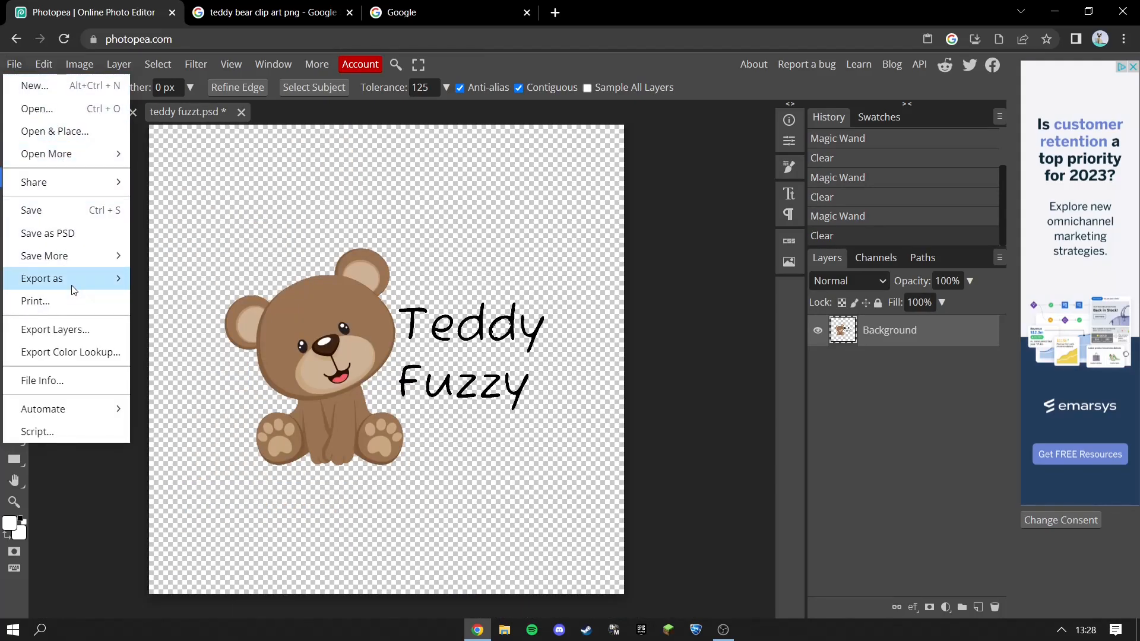
pyautogui.moveTo(74, 290)
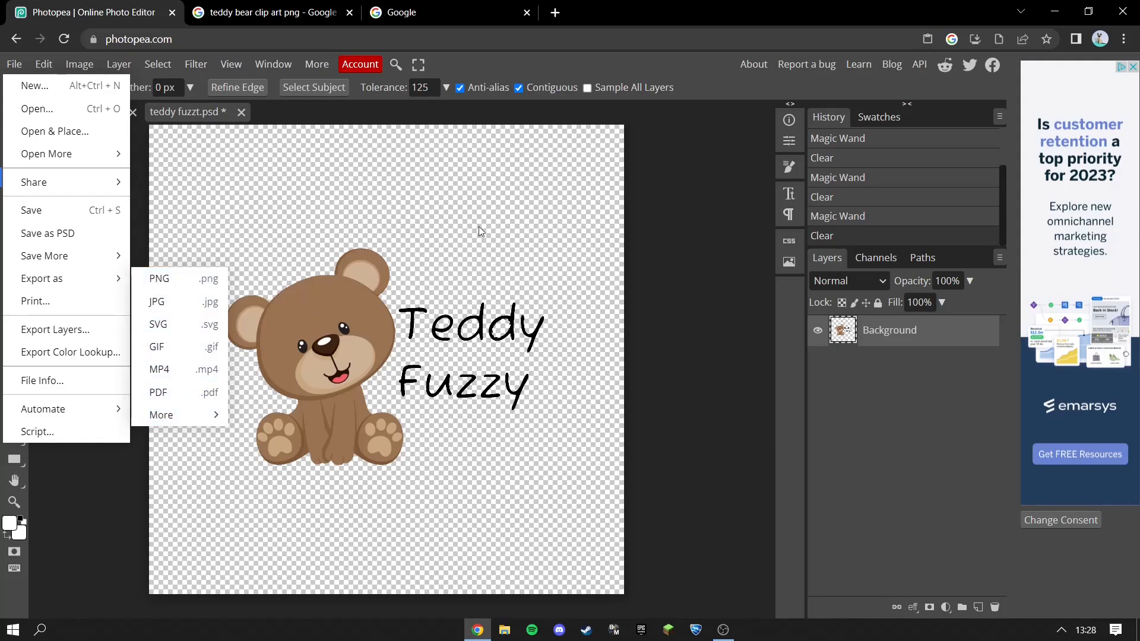
pyautogui.click(169, 277)
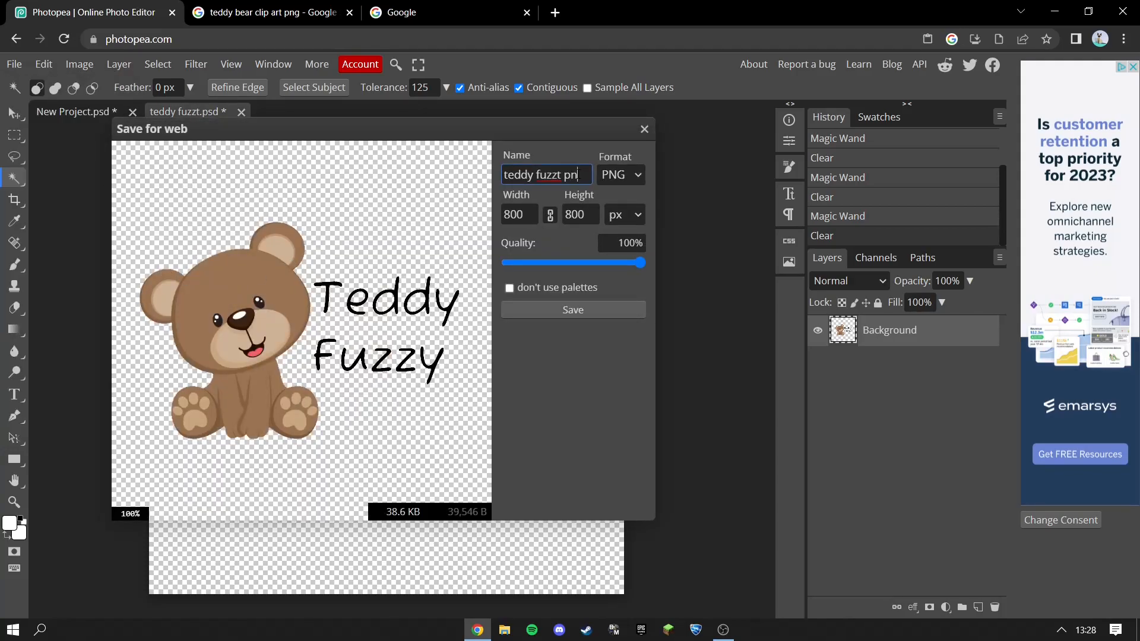
pyautogui.write('png1')
pyautogui.click(589, 305)
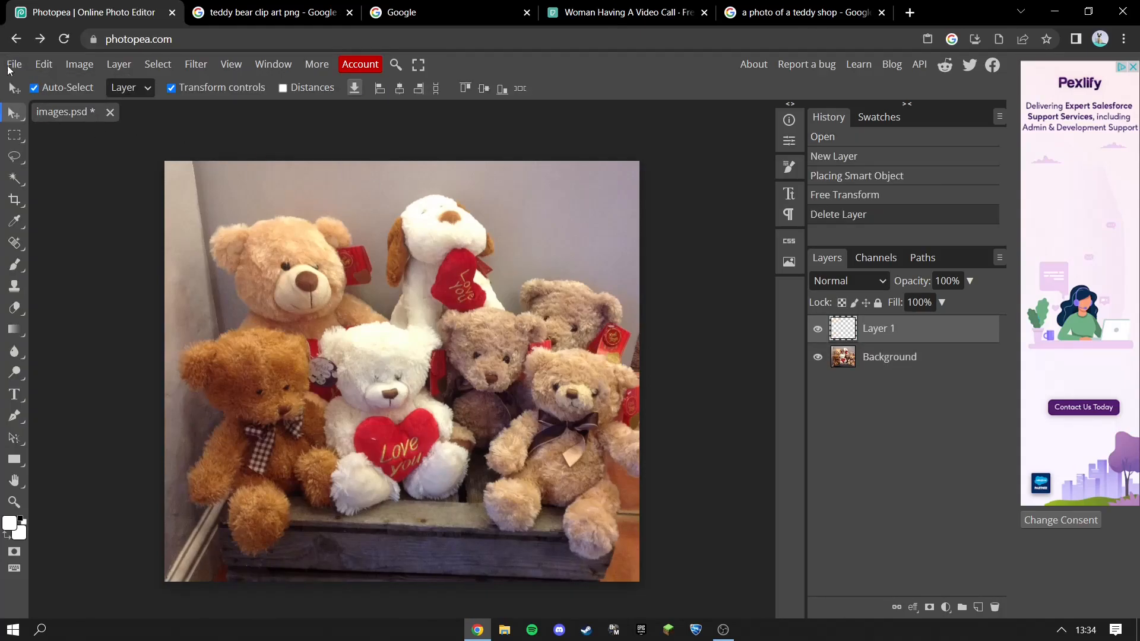
# Step: Place the white-background teddy fuzzt logo on the teddy bear photo, scale it to 16.88% in the upper-right corner, and apply the transform
pyautogui.click(13, 65)
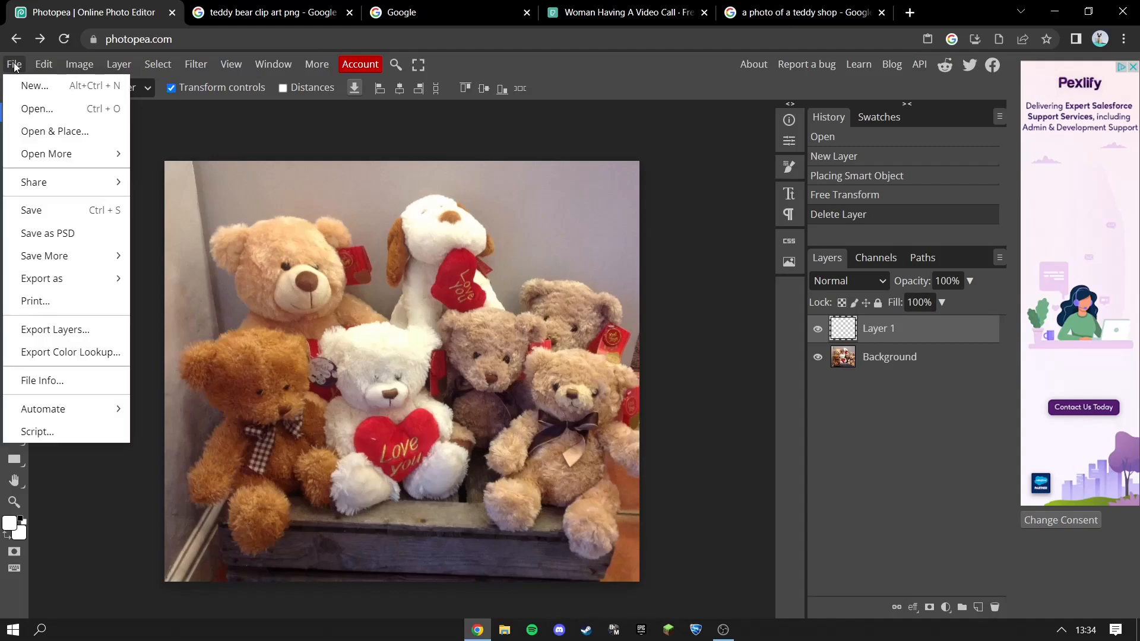
pyautogui.click(67, 131)
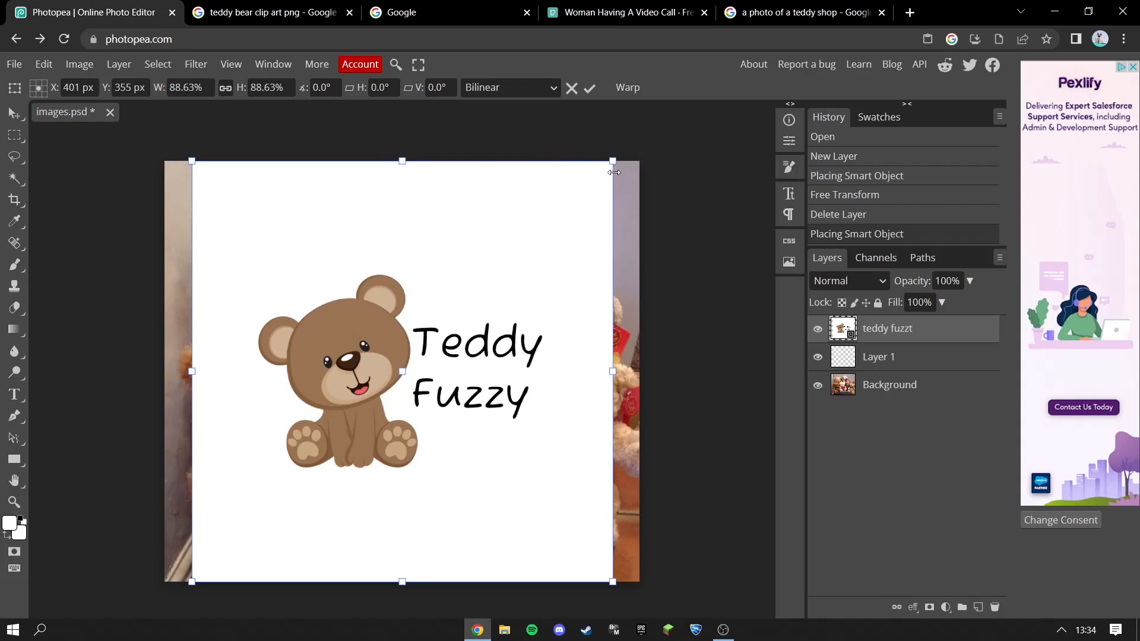
pyautogui.moveTo(614, 172); pyautogui.dragTo(611, 202)
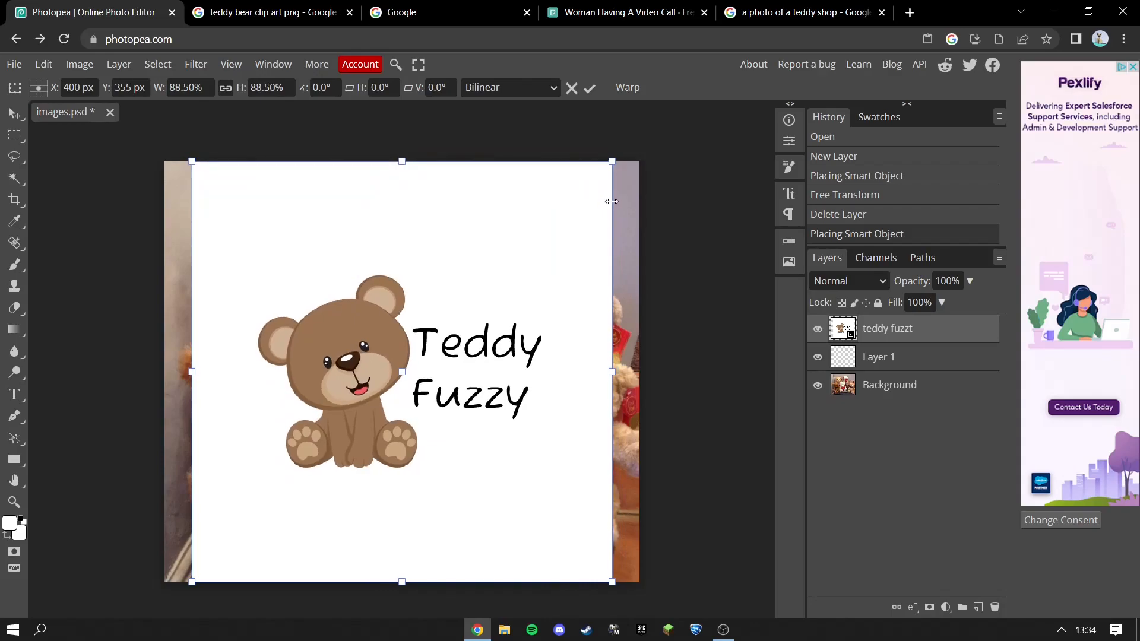
pyautogui.moveTo(475, 371); pyautogui.dragTo(585, 359)
pyautogui.moveTo(706, 152); pyautogui.dragTo(590, 209)
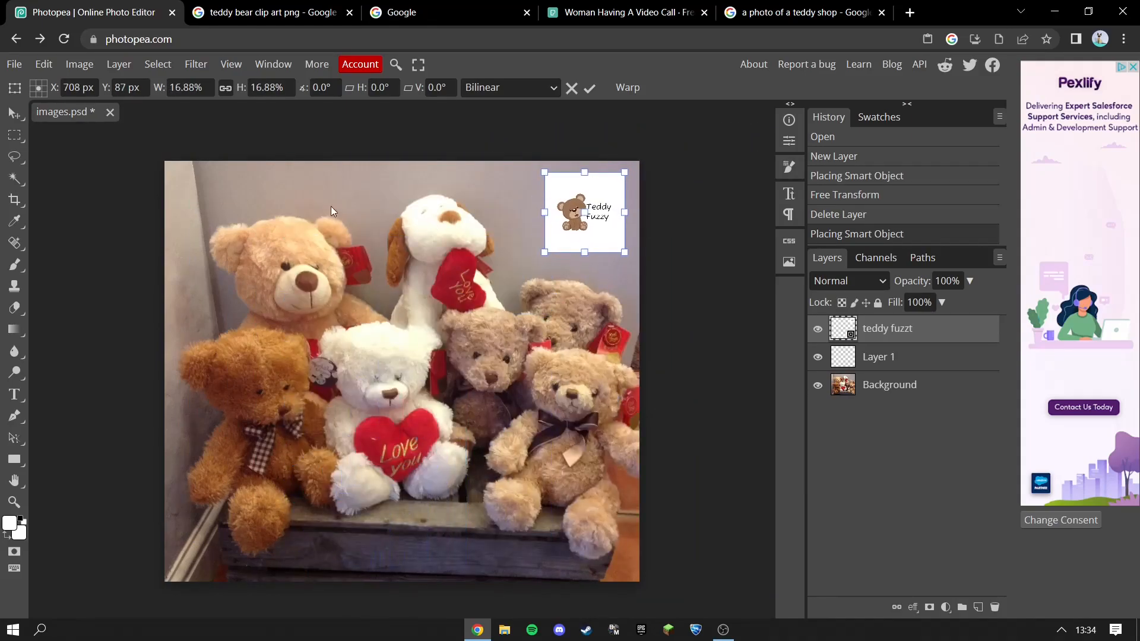
pyautogui.click(14, 112)
pyautogui.click(348, 203)
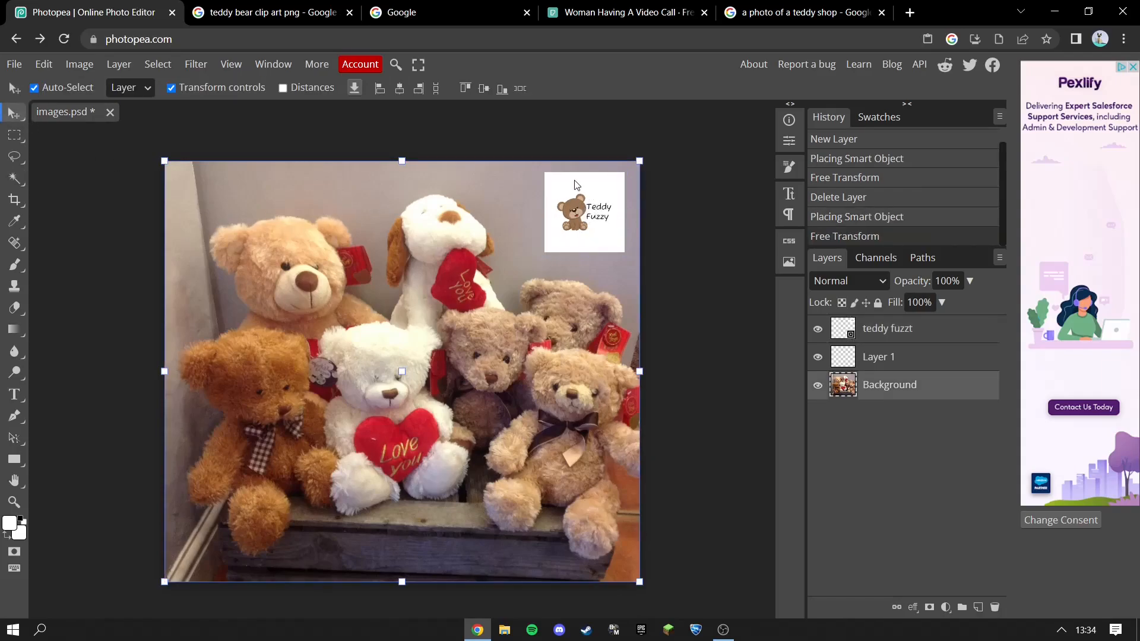
# Step: Replace the white-background logo on the teddy bear photo by deleting its layer and placing the transparent "teddy fuzzt png1" image
pyautogui.click(587, 203)
pyautogui.press('Delete')
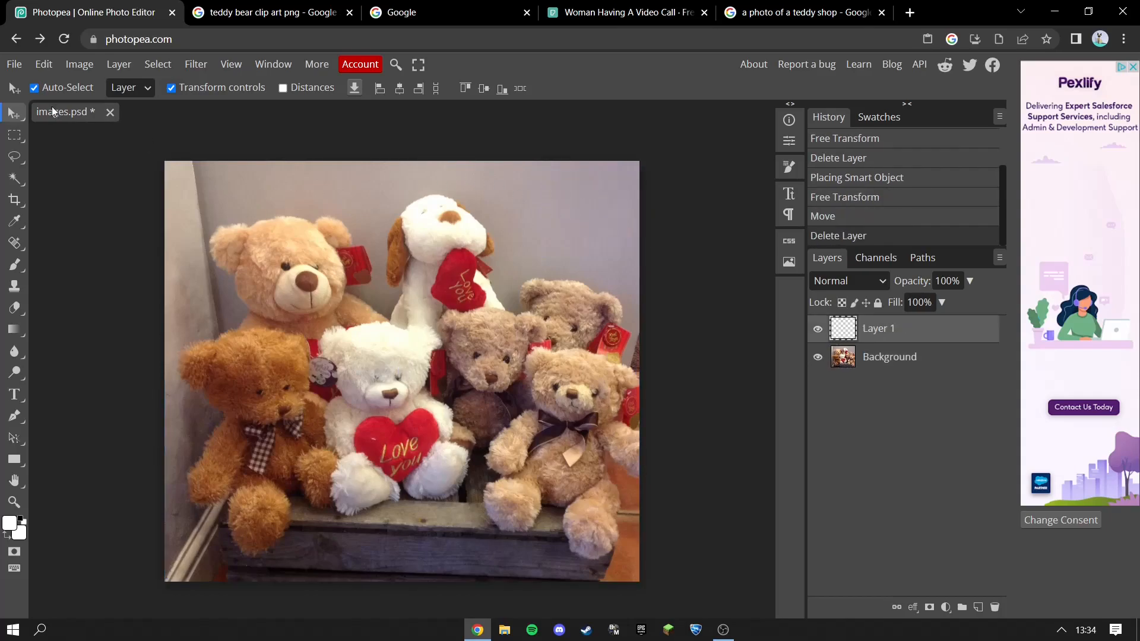
pyautogui.click(14, 64)
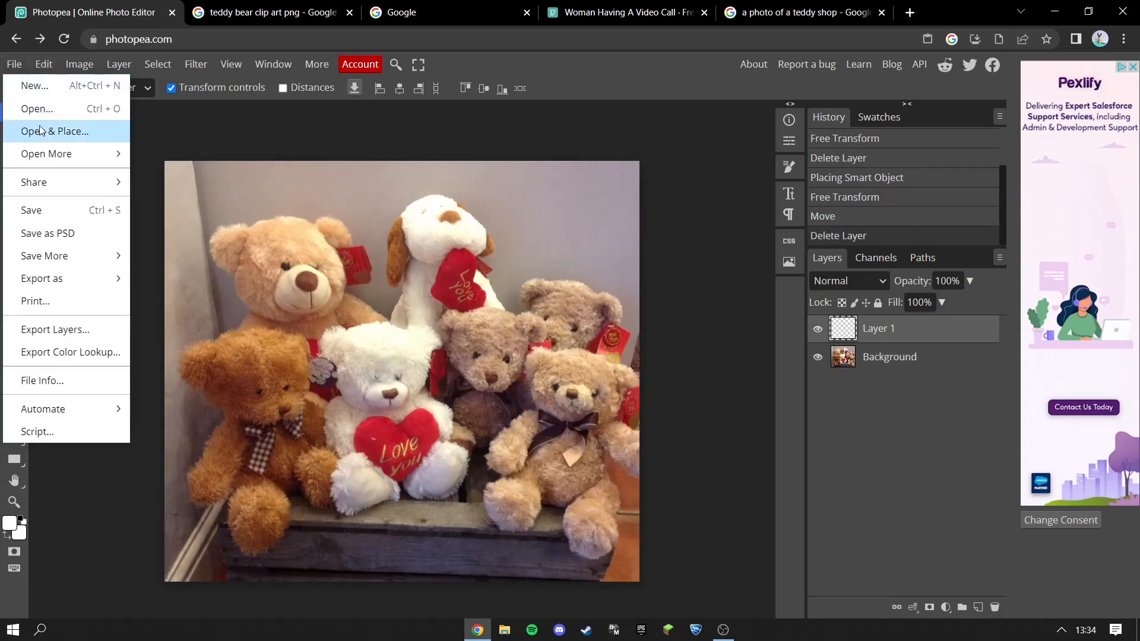
pyautogui.click(50, 129)
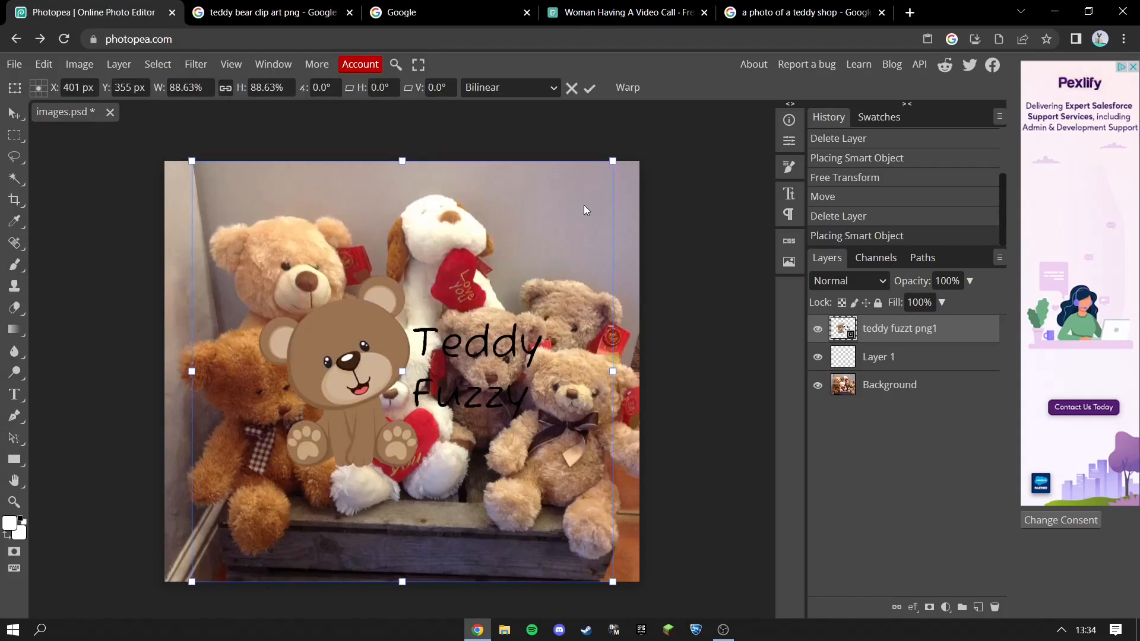
# Step: Scale the transparent logo to 16.50% in the photo's upper-right corner and apply the transform
pyautogui.moveTo(612, 160); pyautogui.dragTo(421, 353)
pyautogui.moveTo(349, 412); pyautogui.dragTo(513, 323)
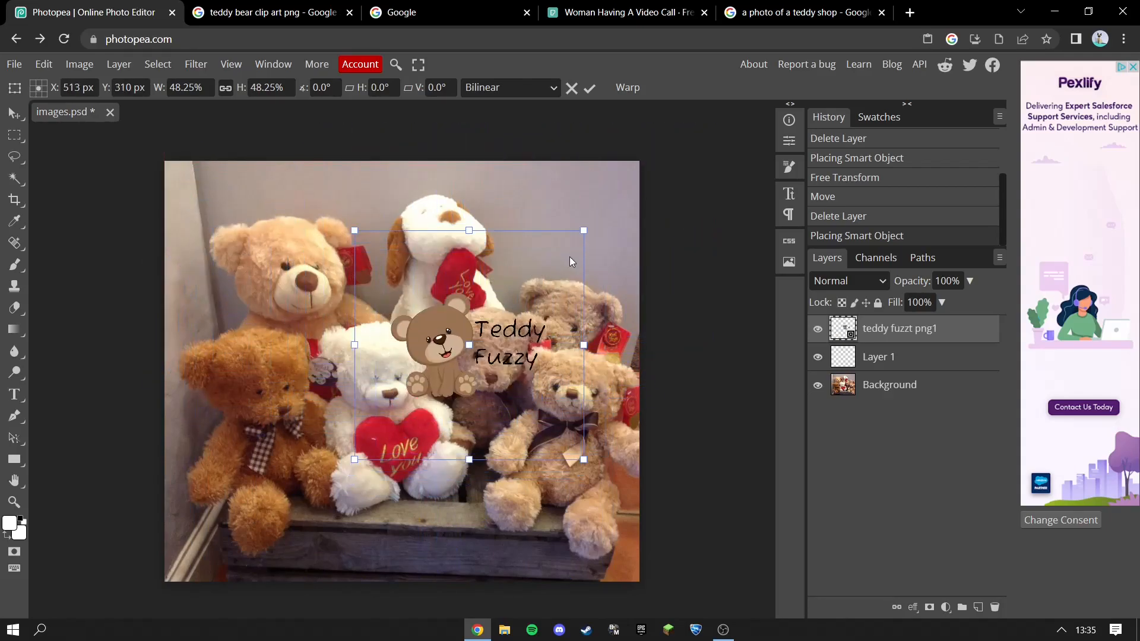
pyautogui.moveTo(584, 231); pyautogui.dragTo(602, 182)
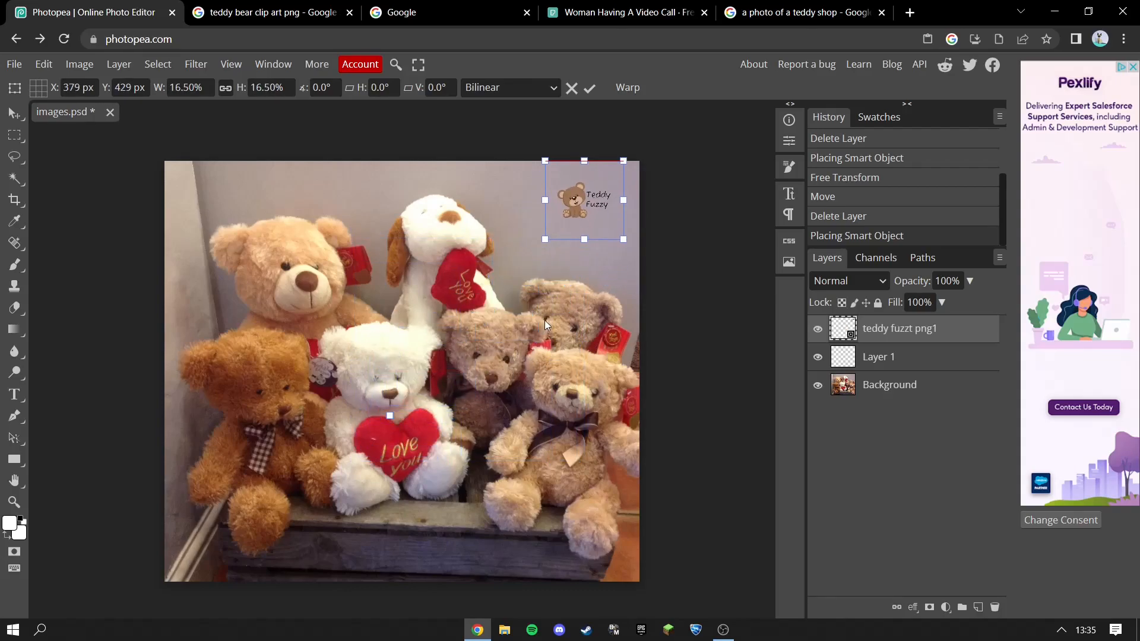
pyautogui.press('Return')
pyautogui.click(436, 300)
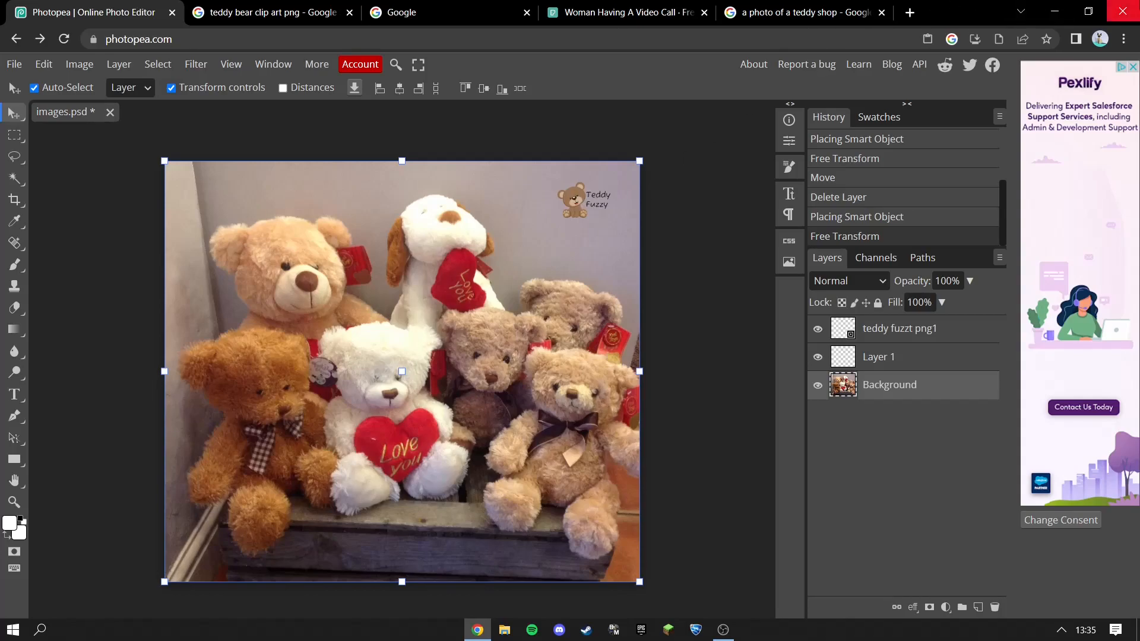
# Step: Close the browser window with all its tabs and confirm leaving the page
pyautogui.click(1123, 10)
pyautogui.click(638, 132)
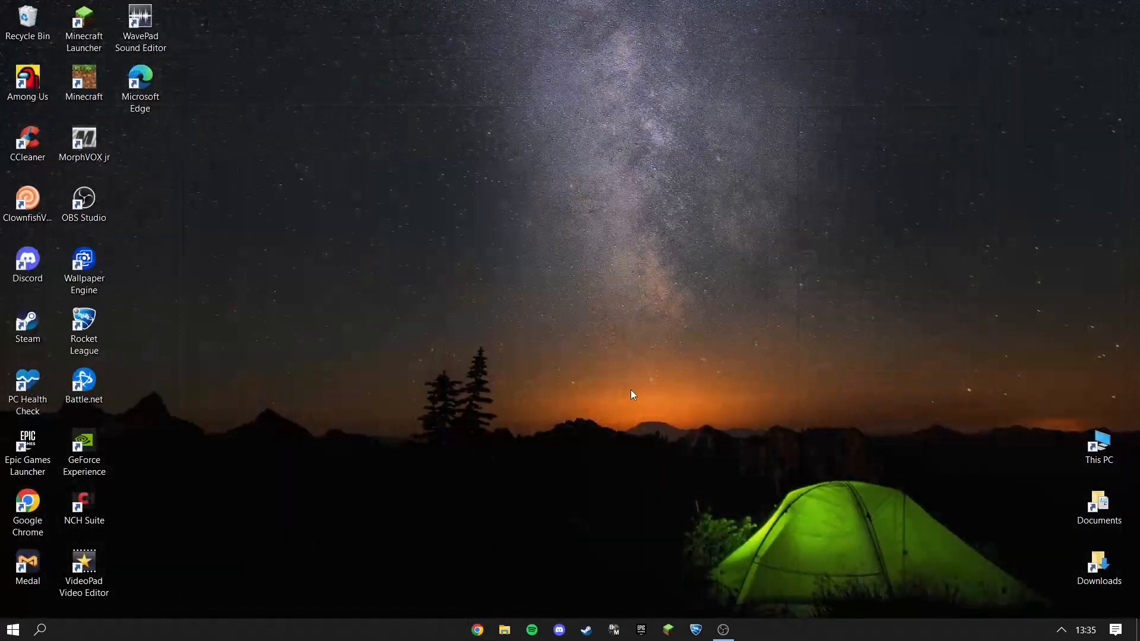